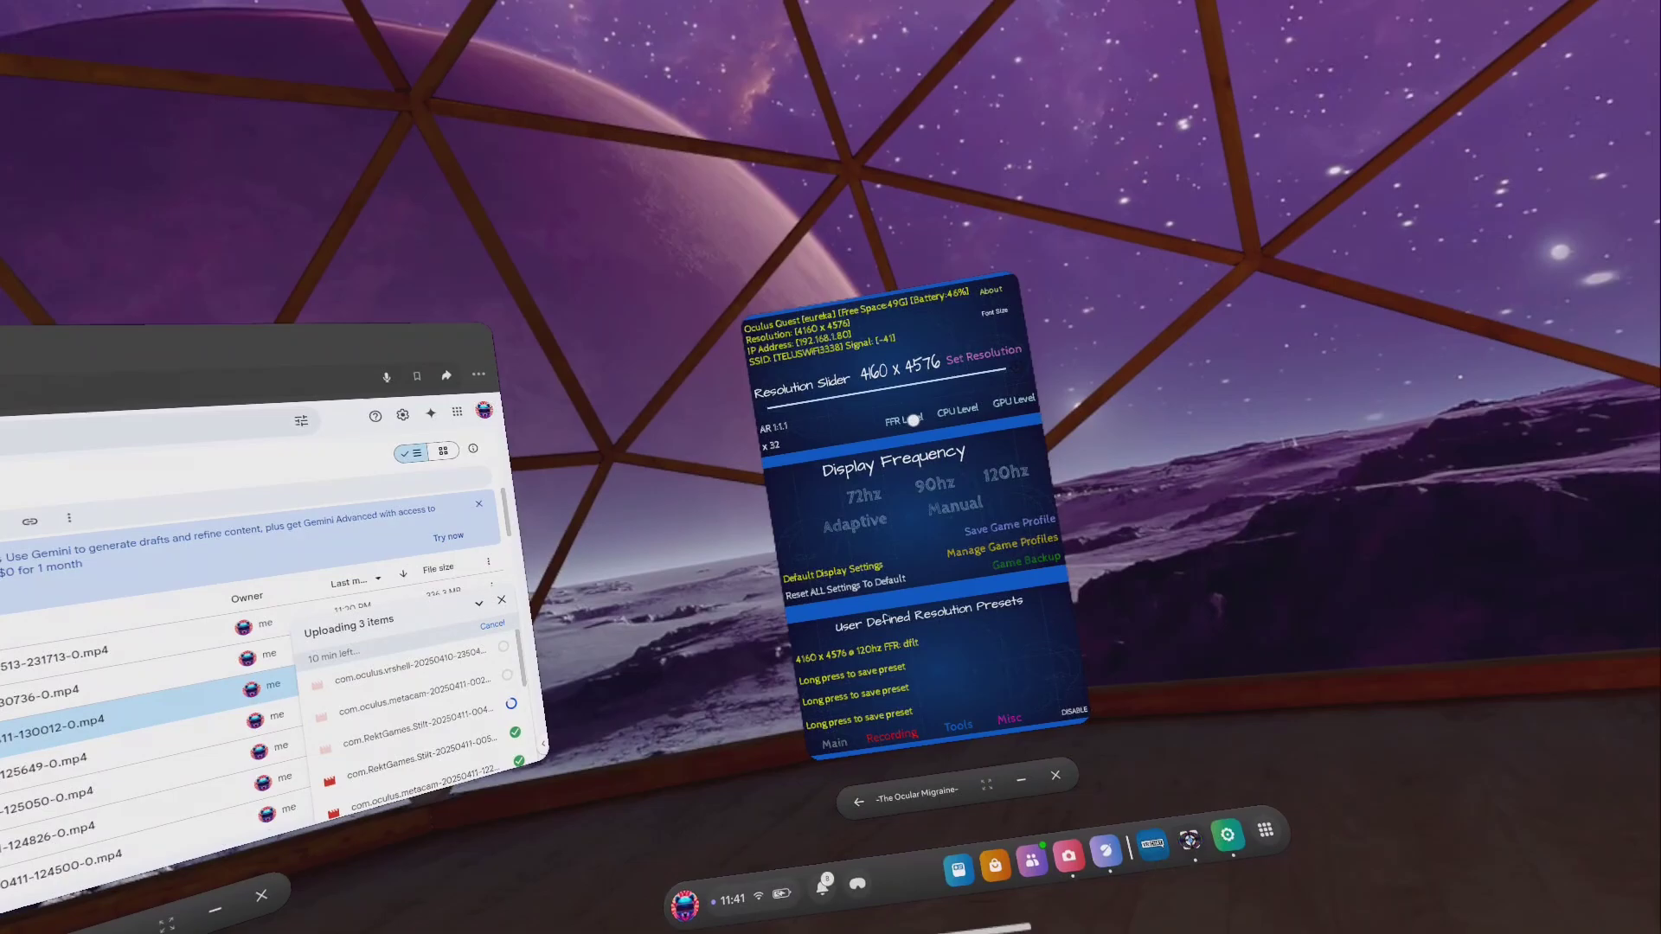
Step: Set fixed foveated rendering to level 4 and apply it
click(902, 416)
drag(796, 508, 1009, 496)
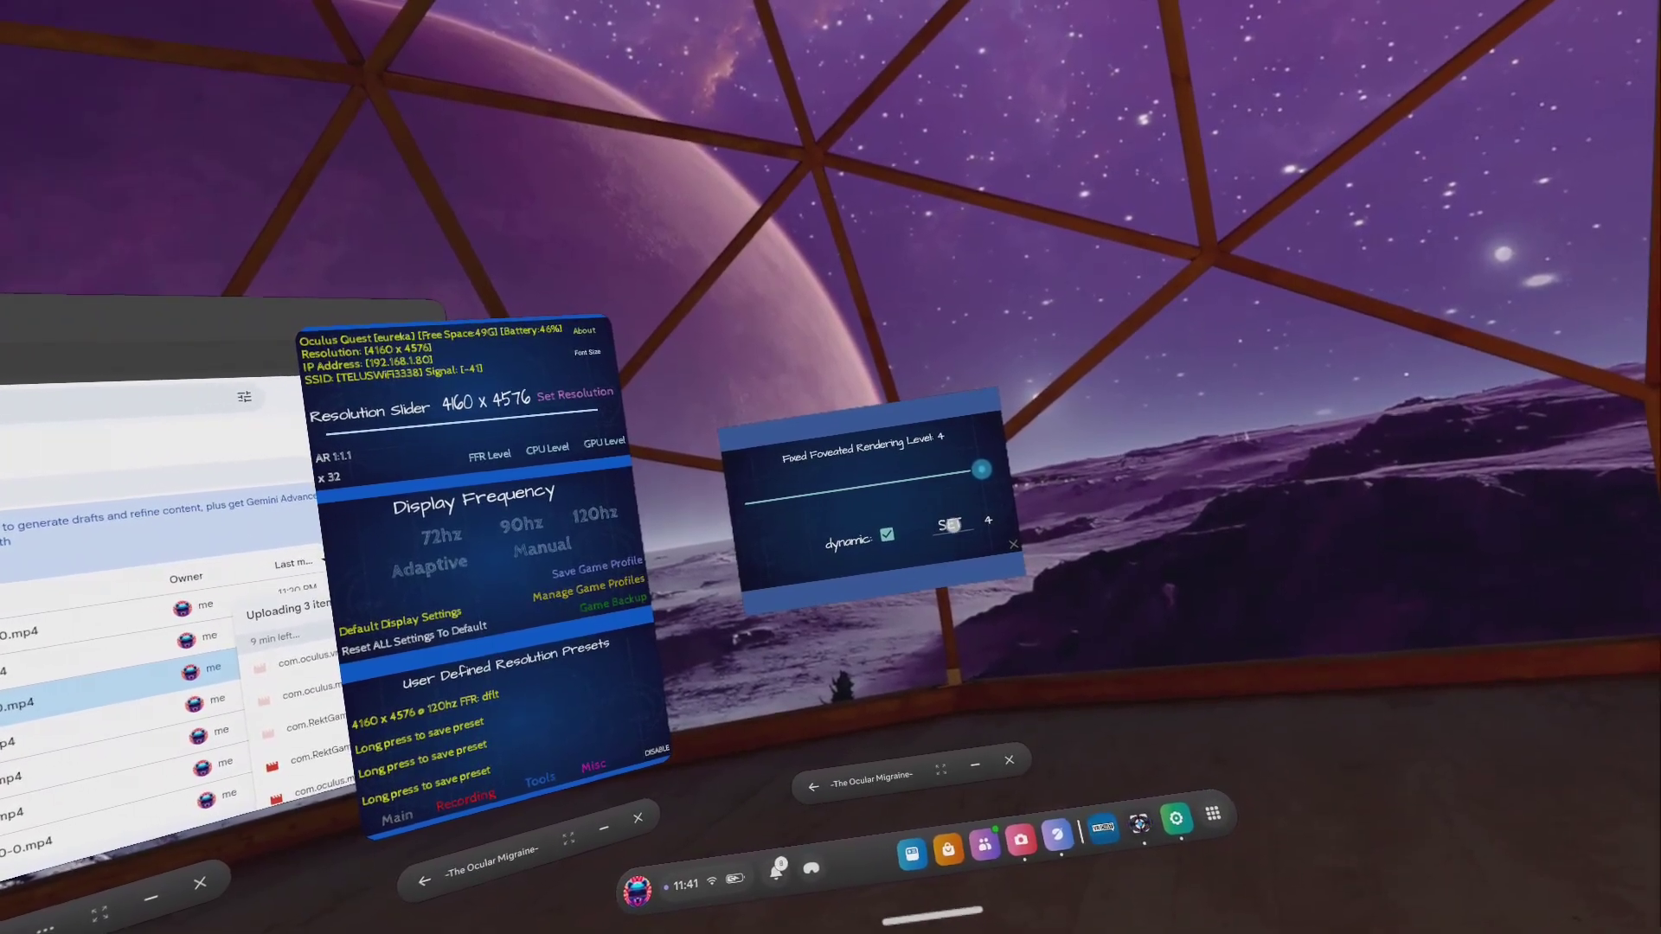
click(952, 526)
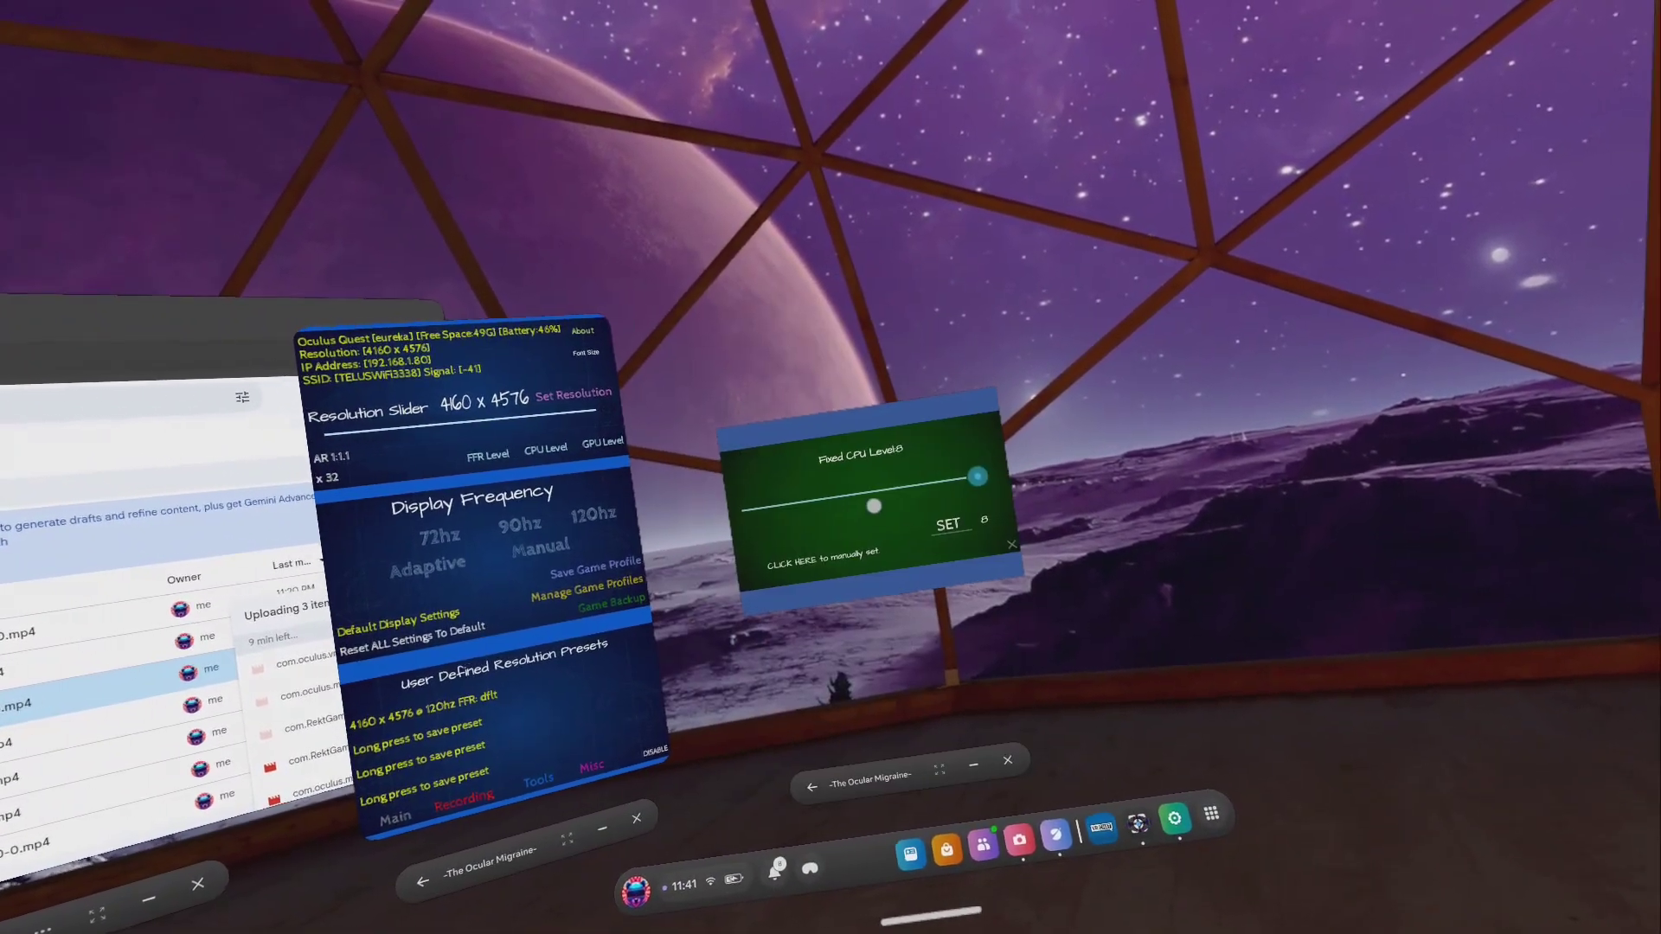
Step: Lower the fixed CPU level to 2, raise it back to 8, then adjust the fixed GPU level
drag(799, 487, 776, 486)
drag(881, 495, 941, 493)
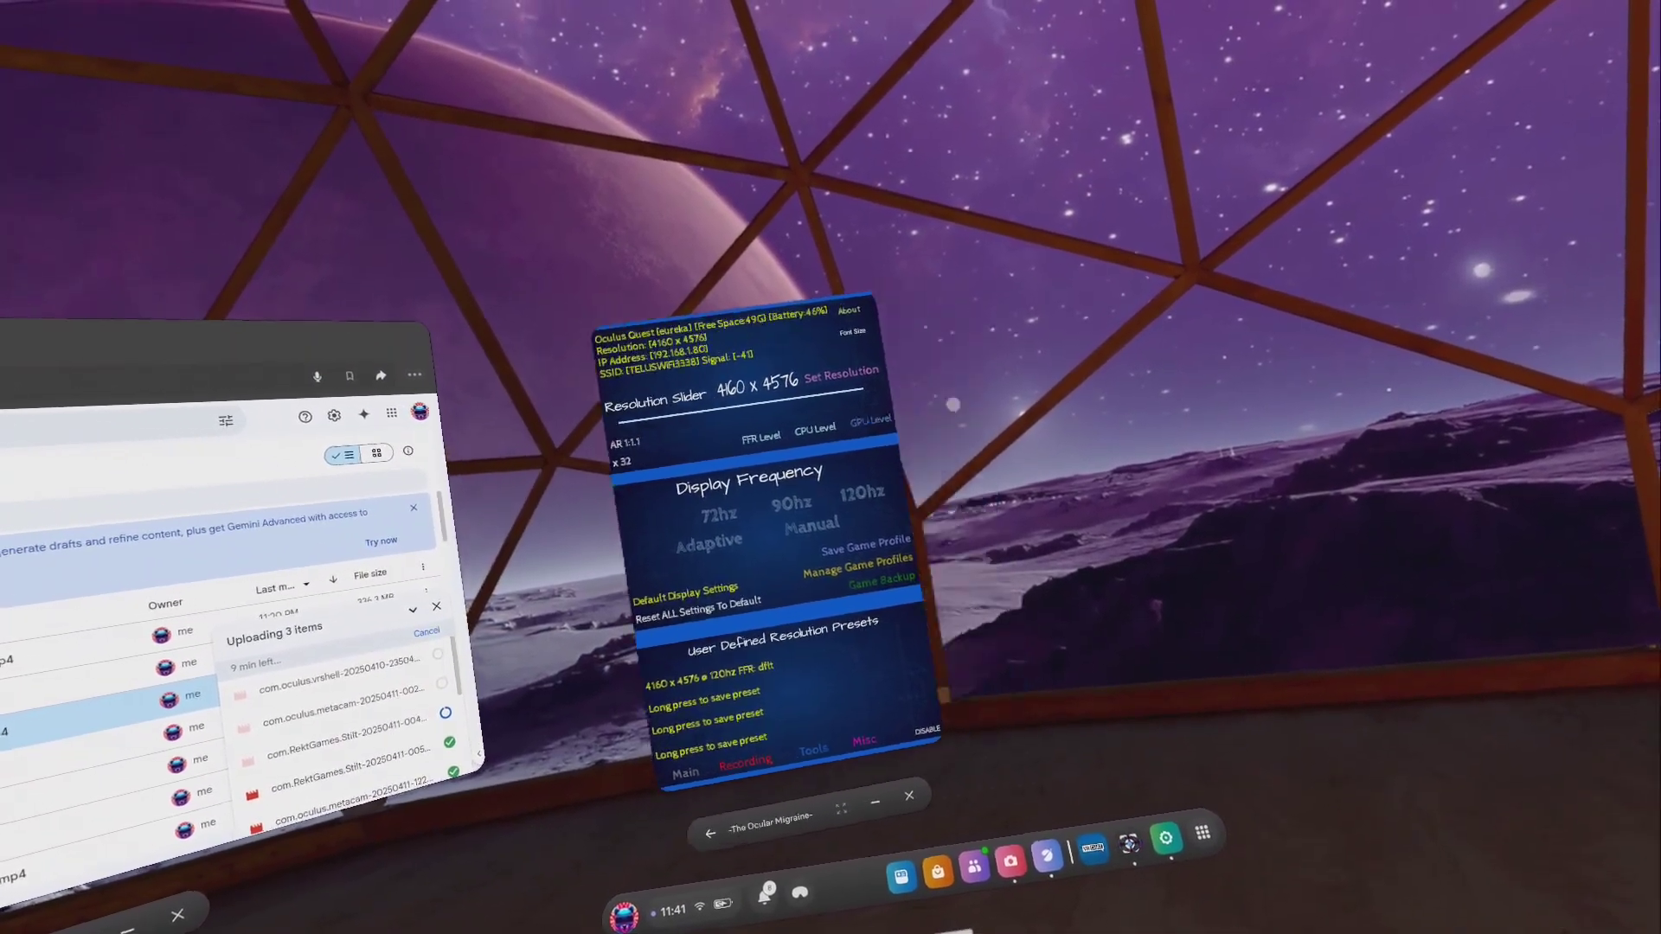
click(870, 421)
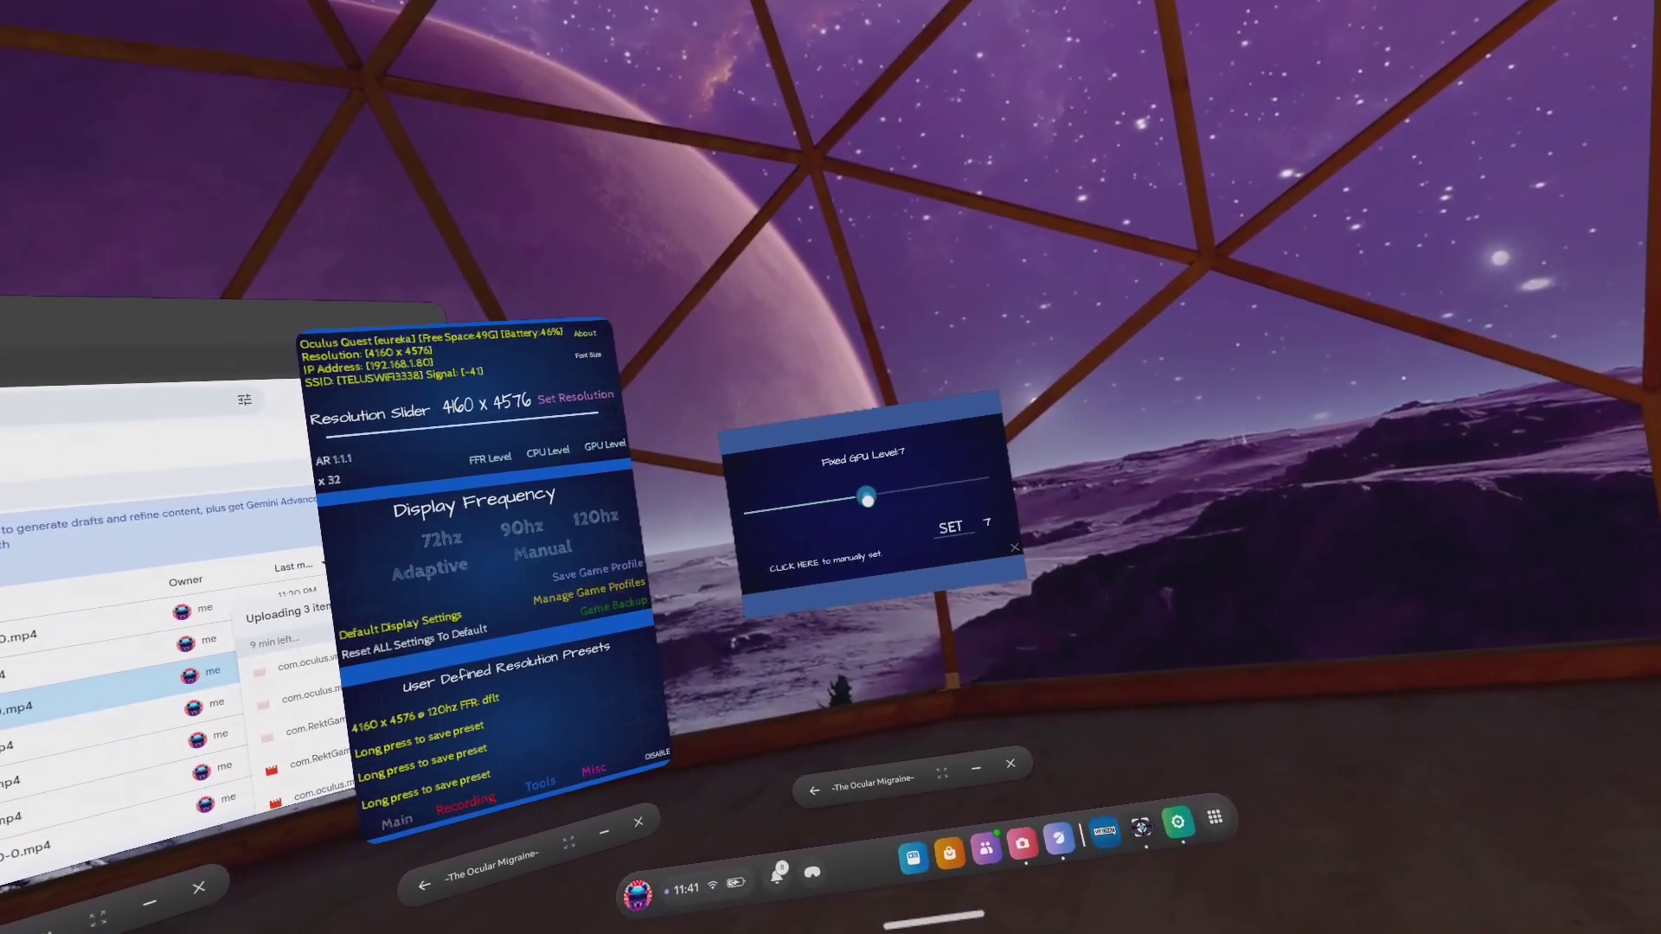
drag(862, 500, 1064, 438)
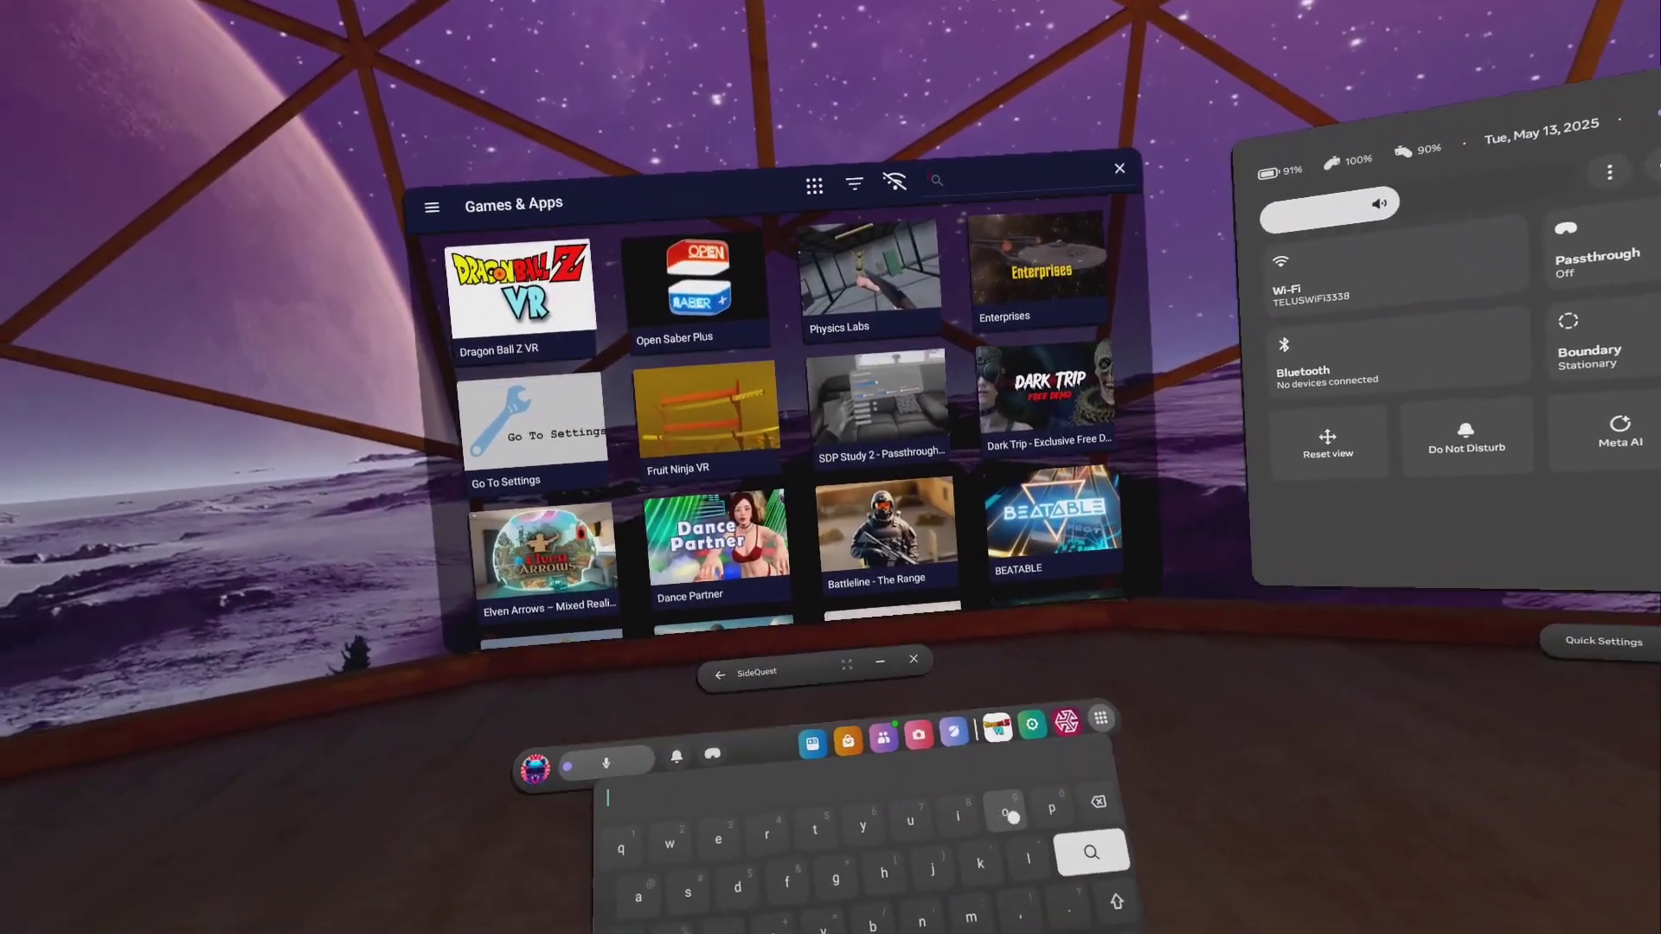
Step: Search the Games & Apps catalogue for 'oculus migra'
text(ocul)
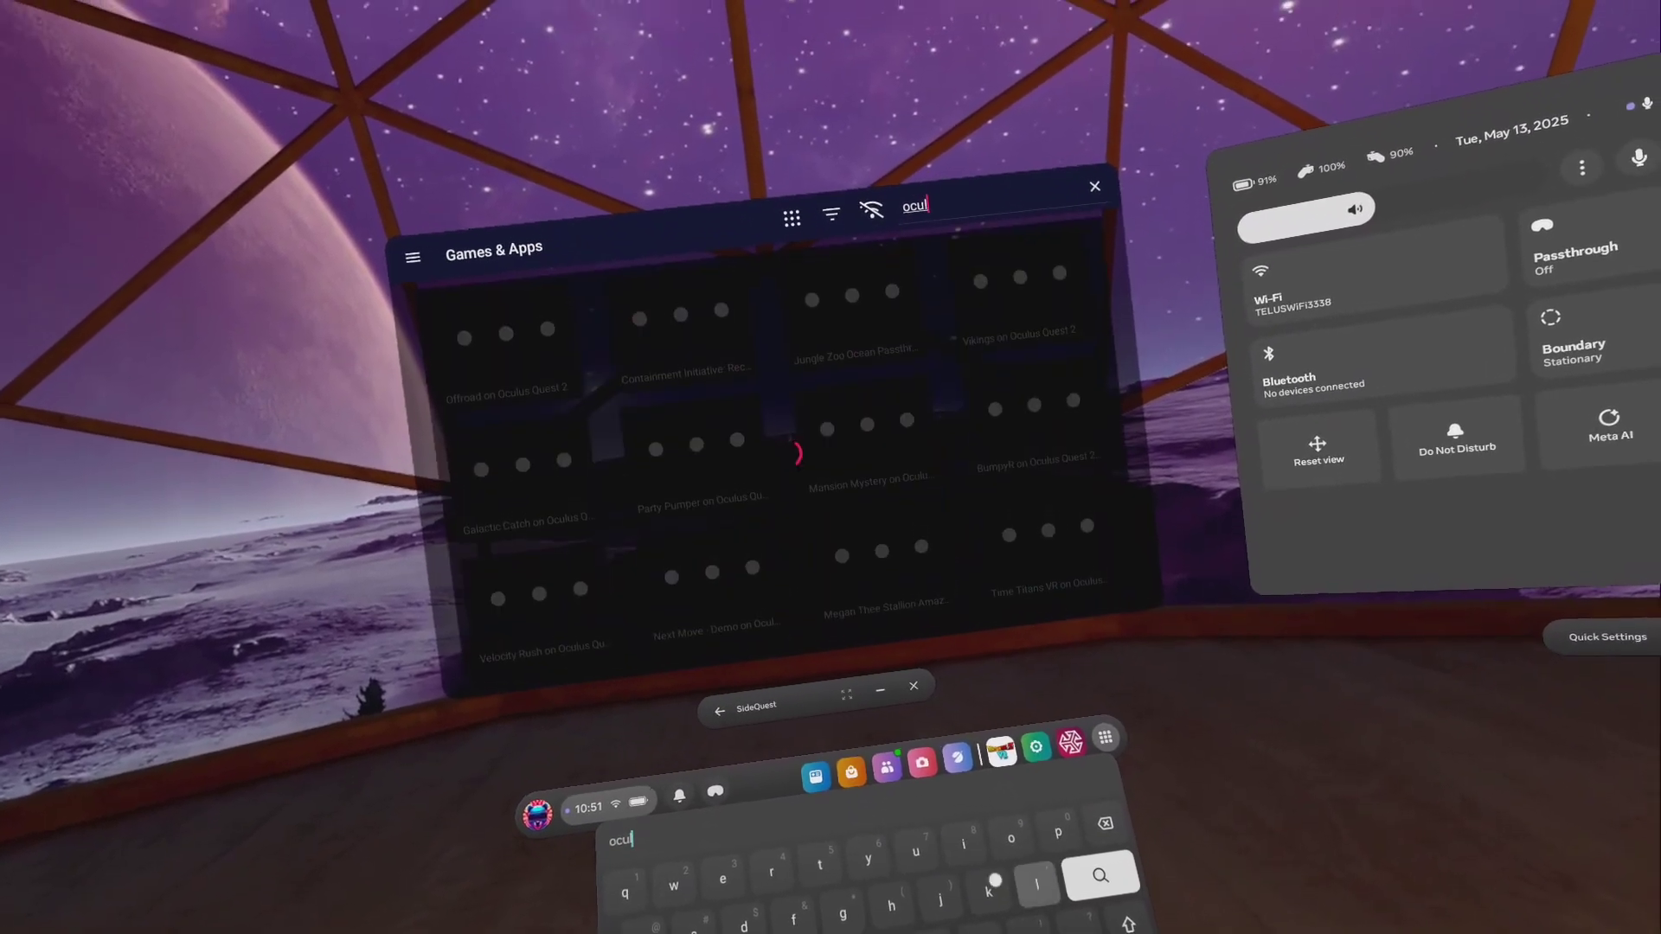
text(u)
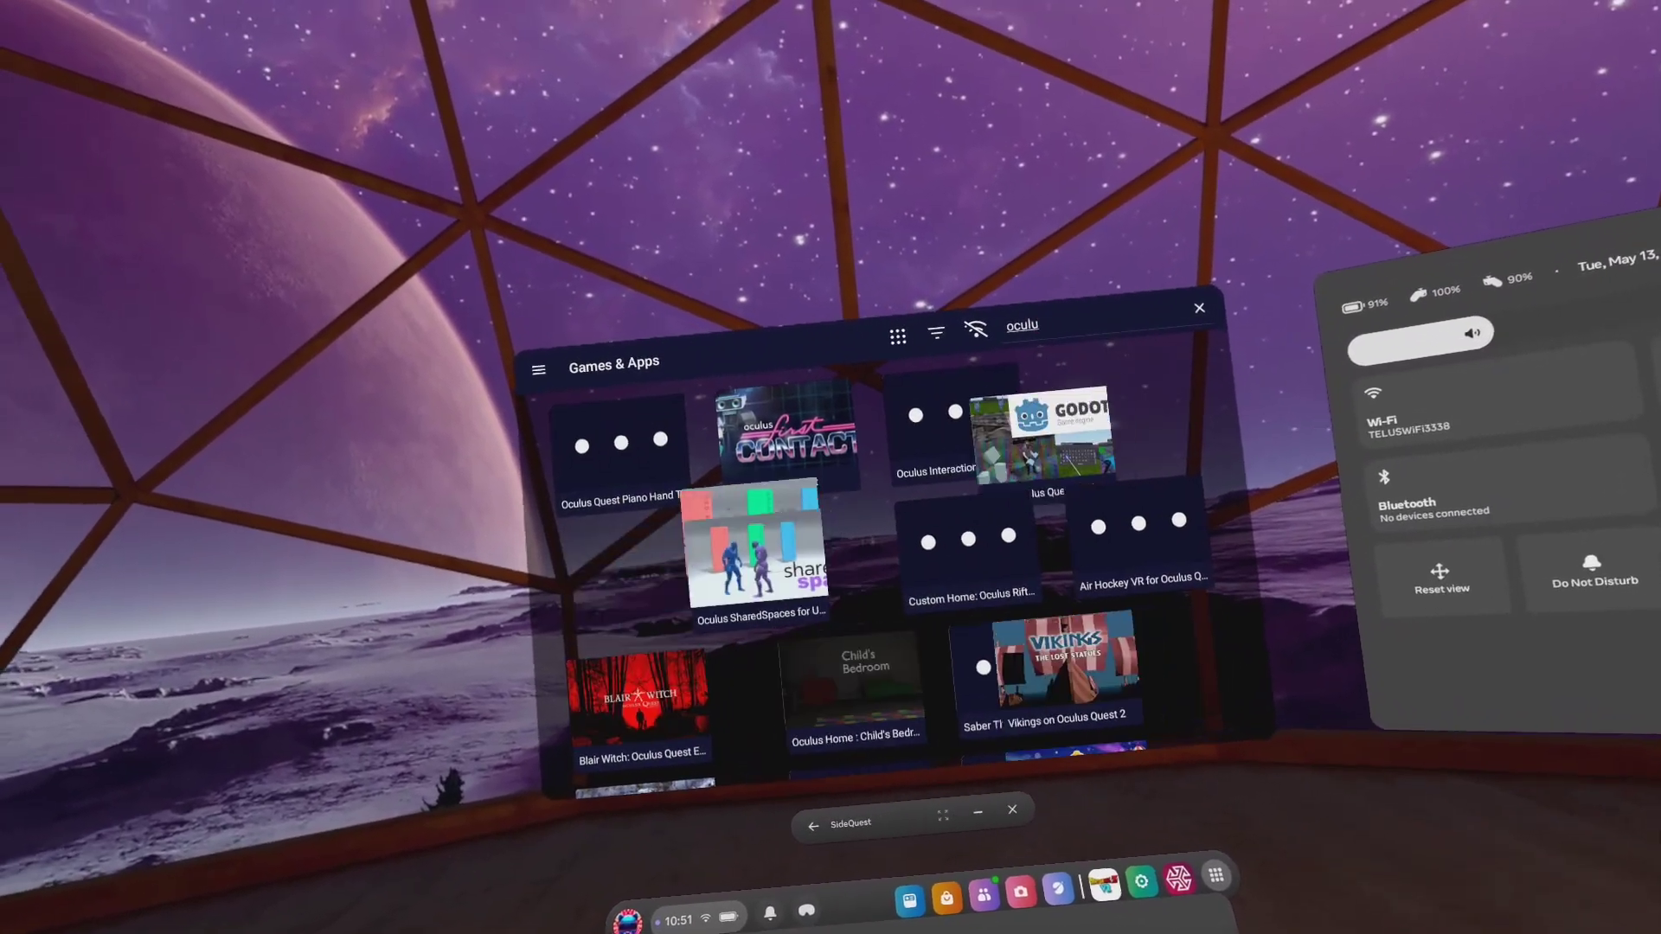
text(s)
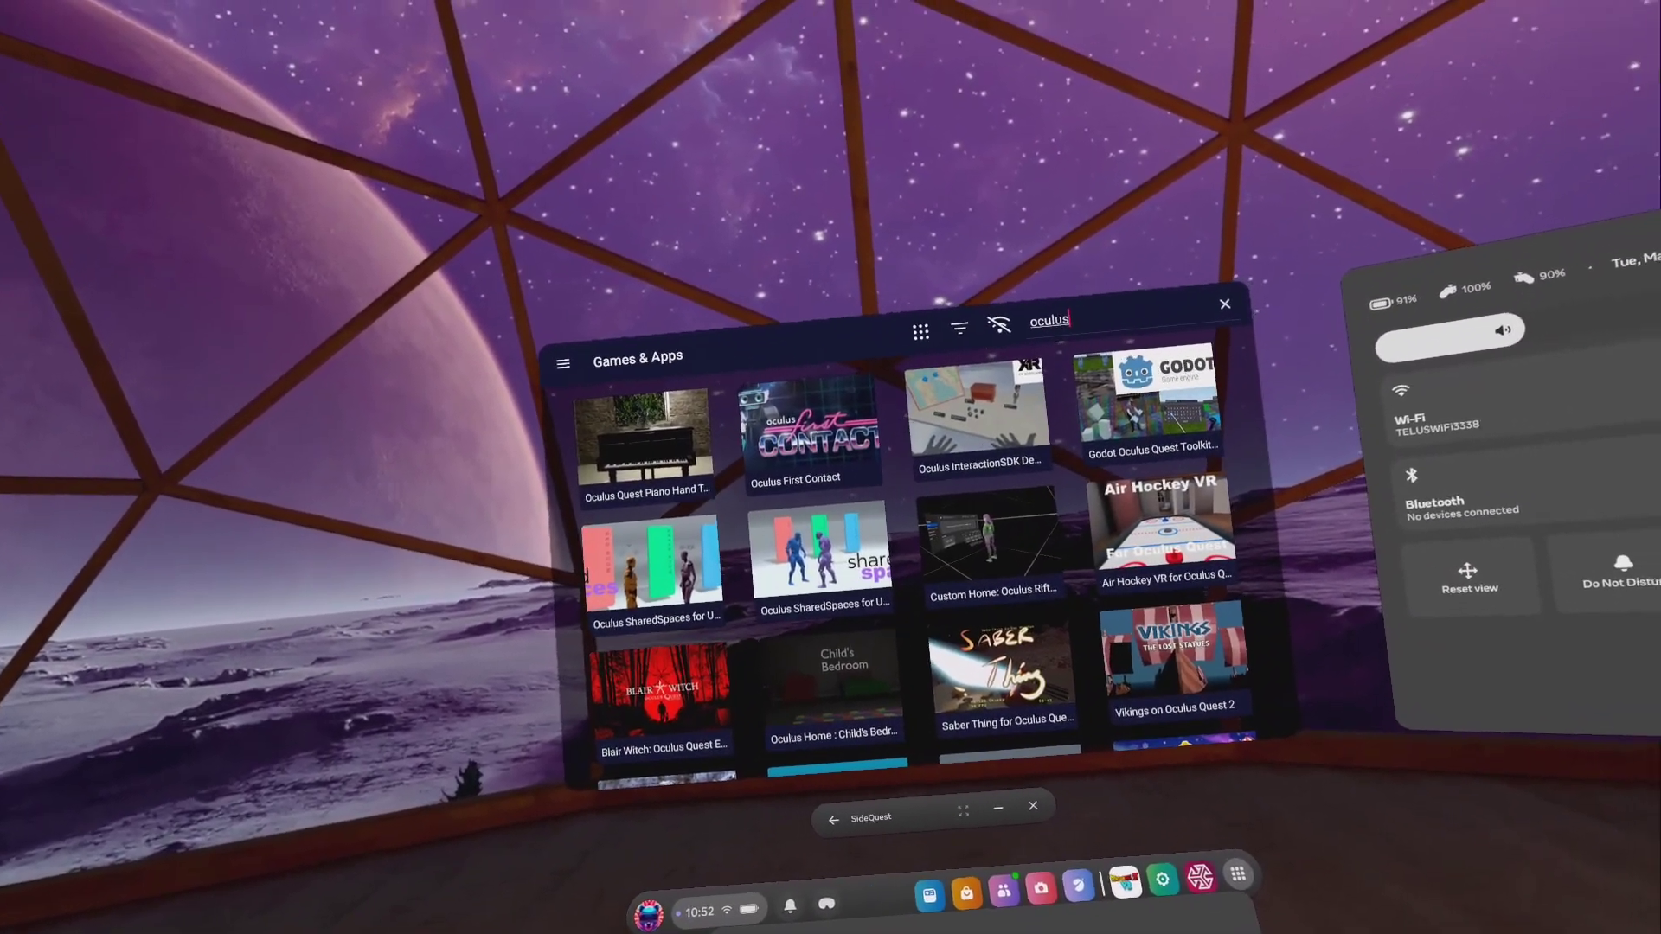
text( m)
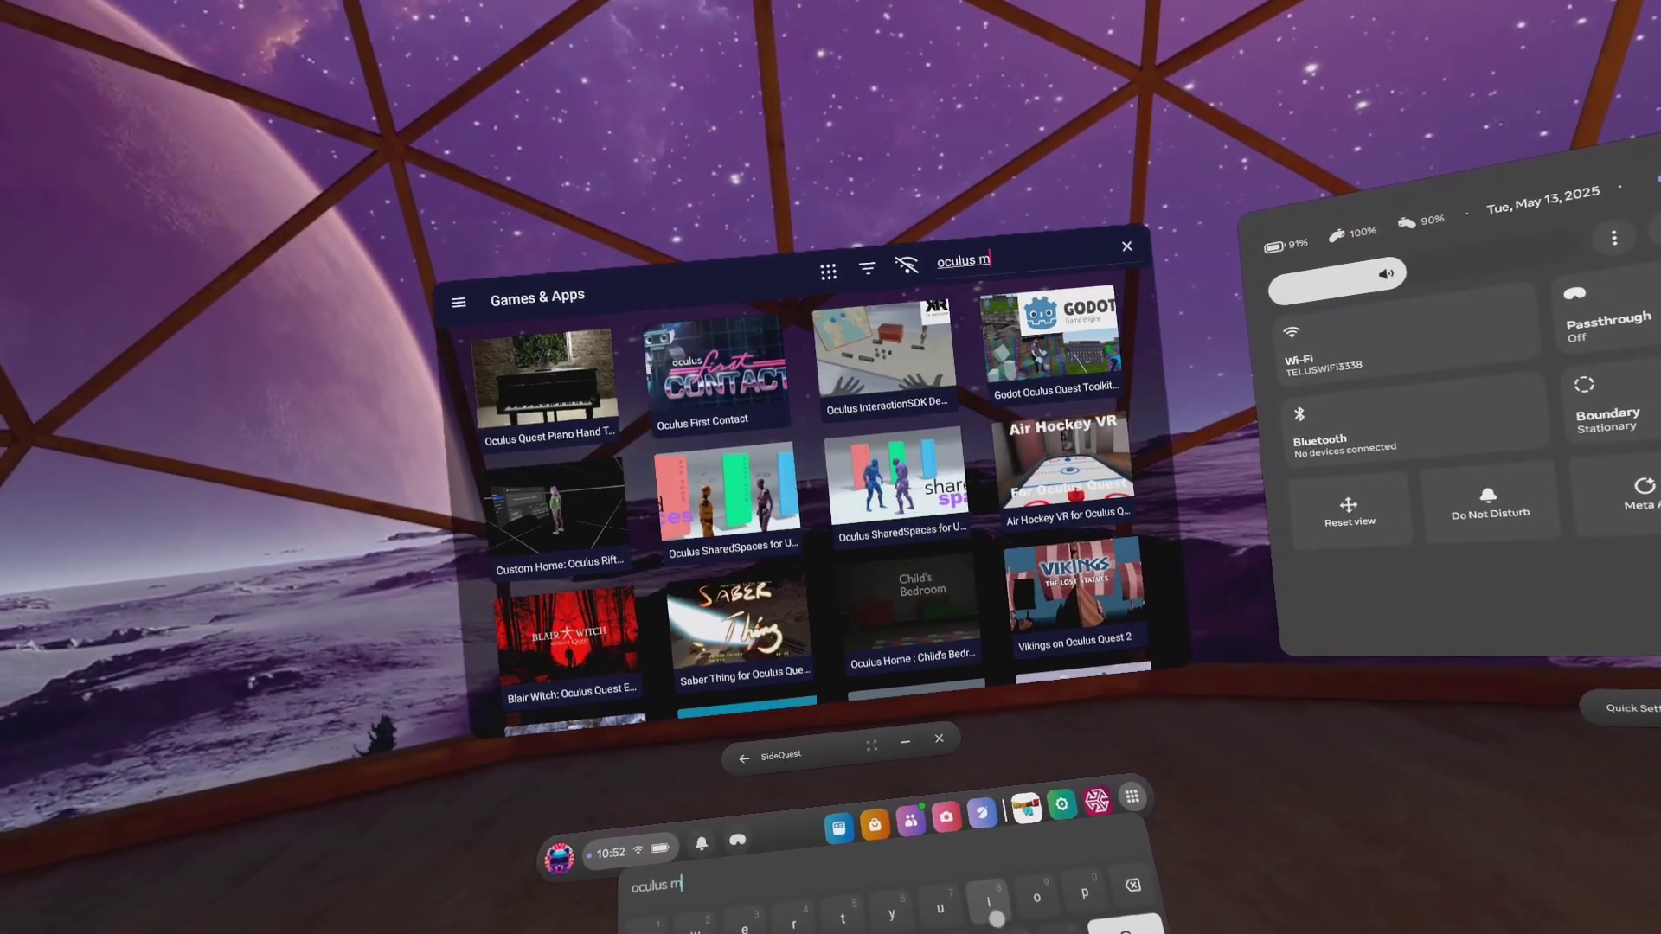
text(i)
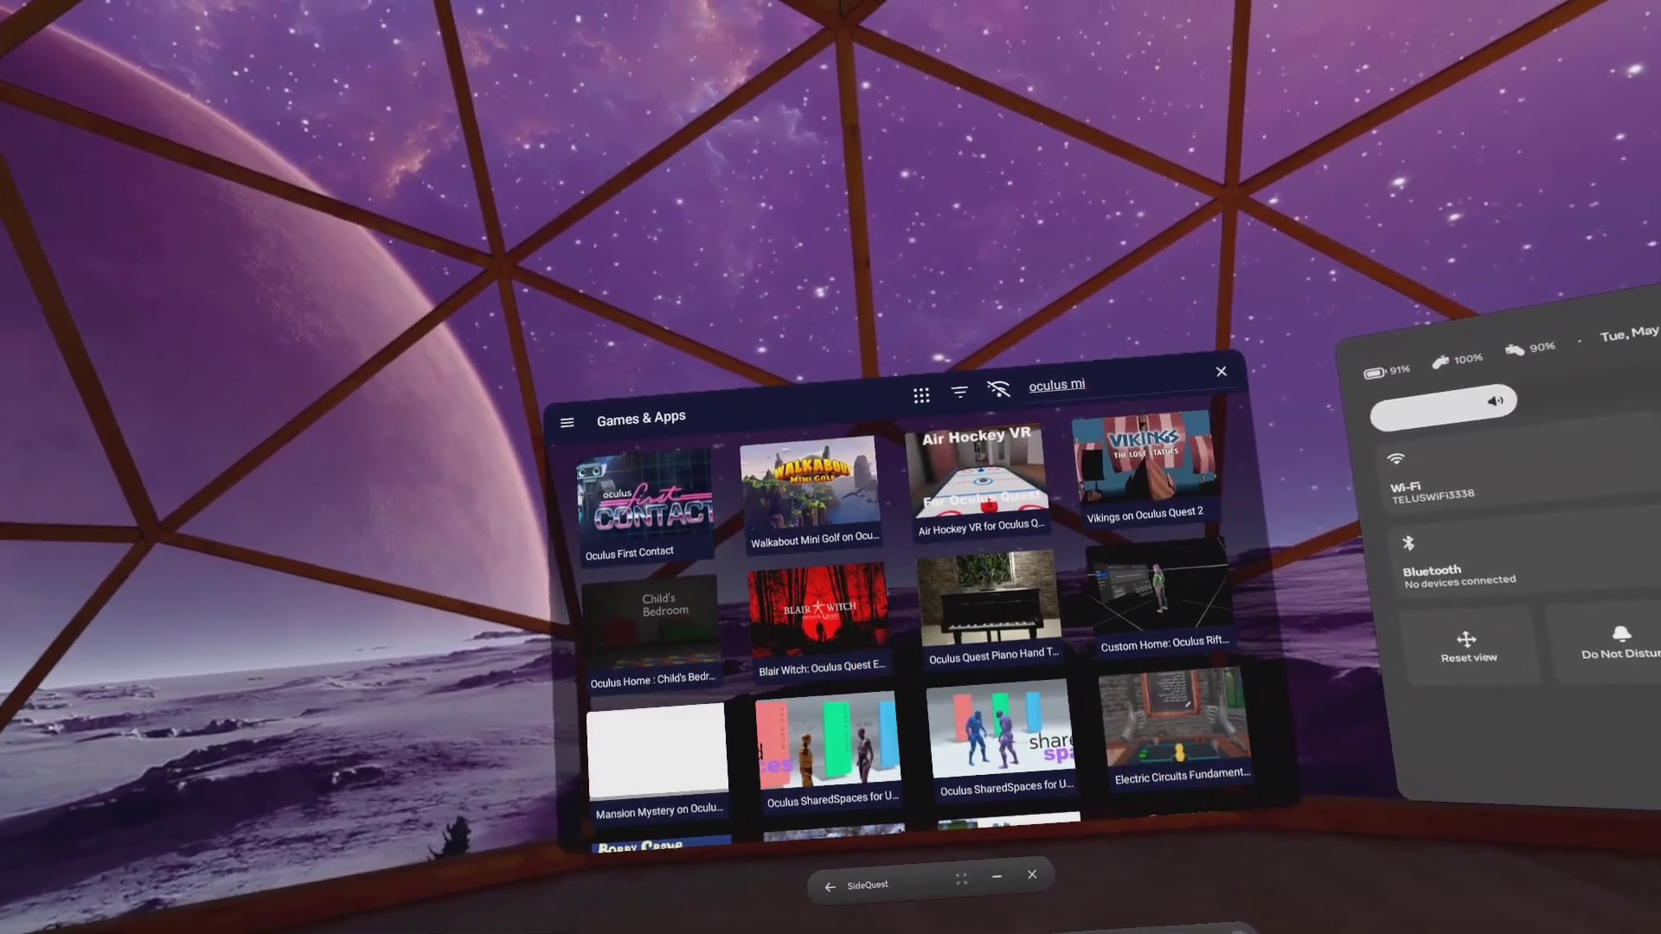
text(gr)
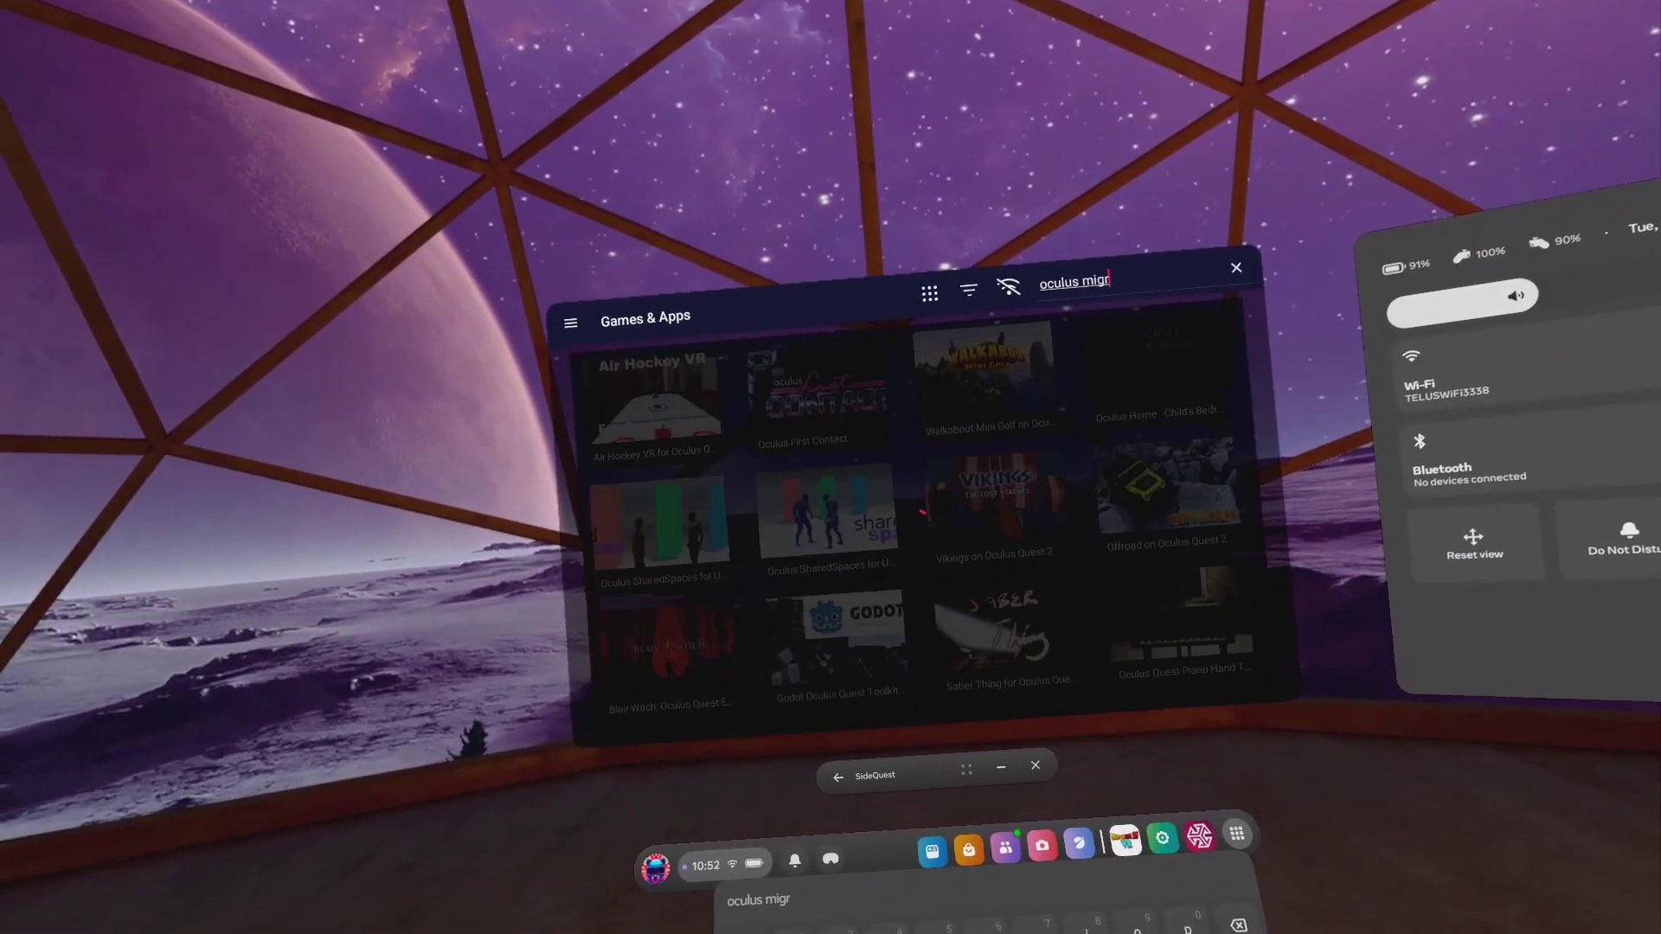
text(aine)
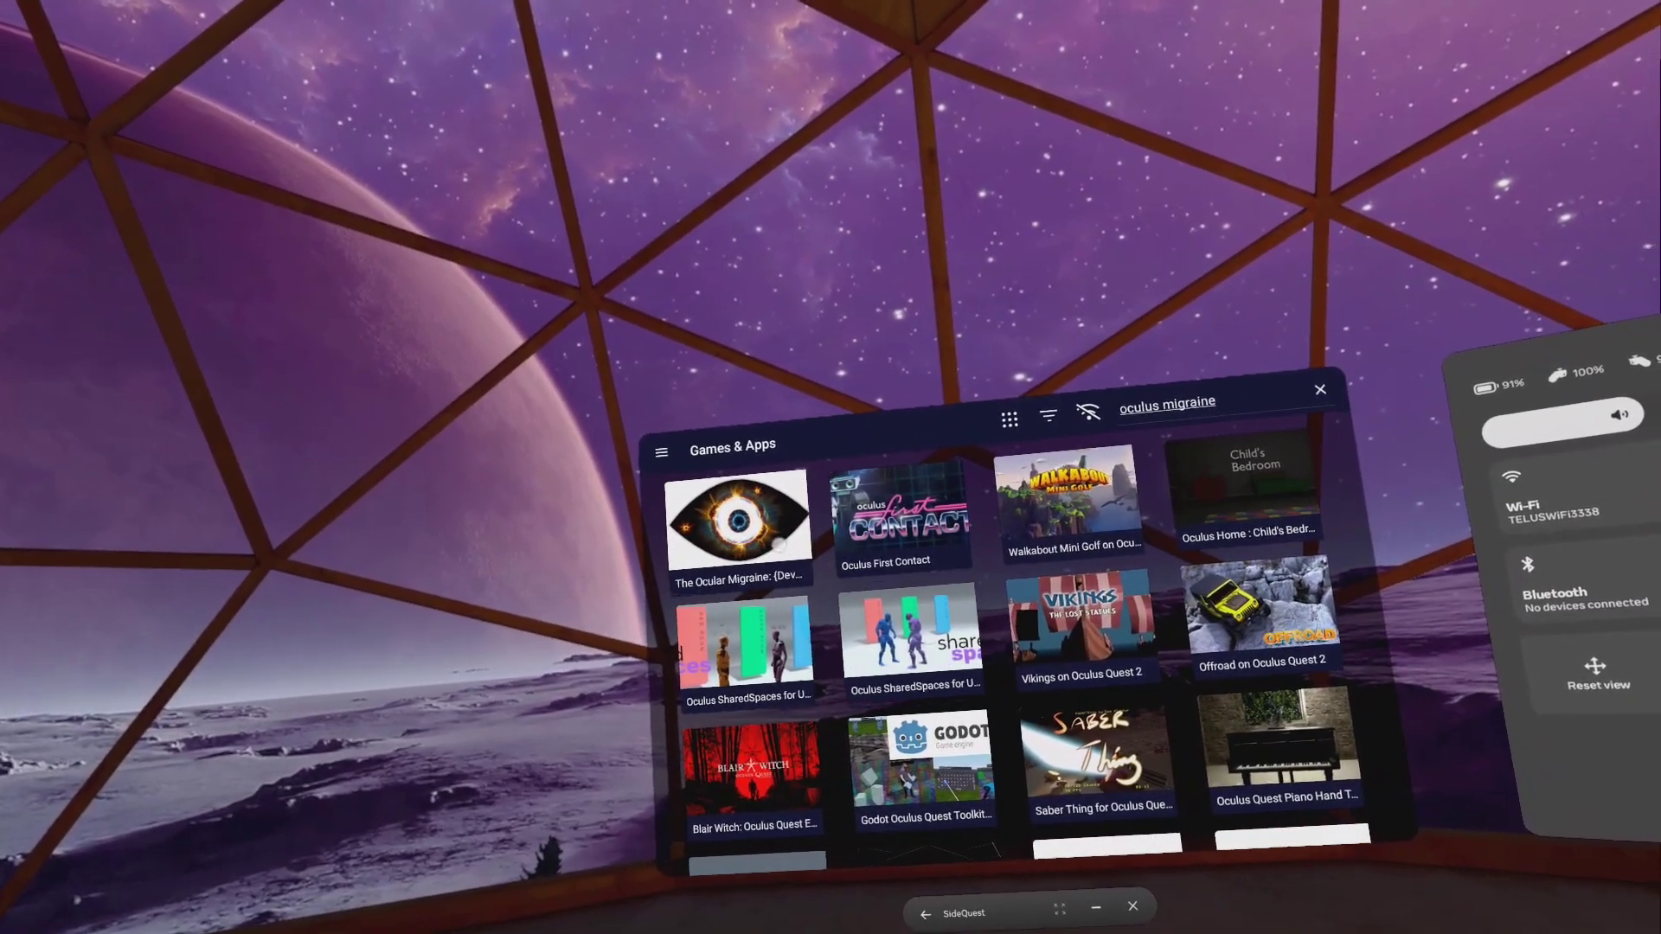
Step: Open The Ocular Migraine's store listing from the search results
click(728, 519)
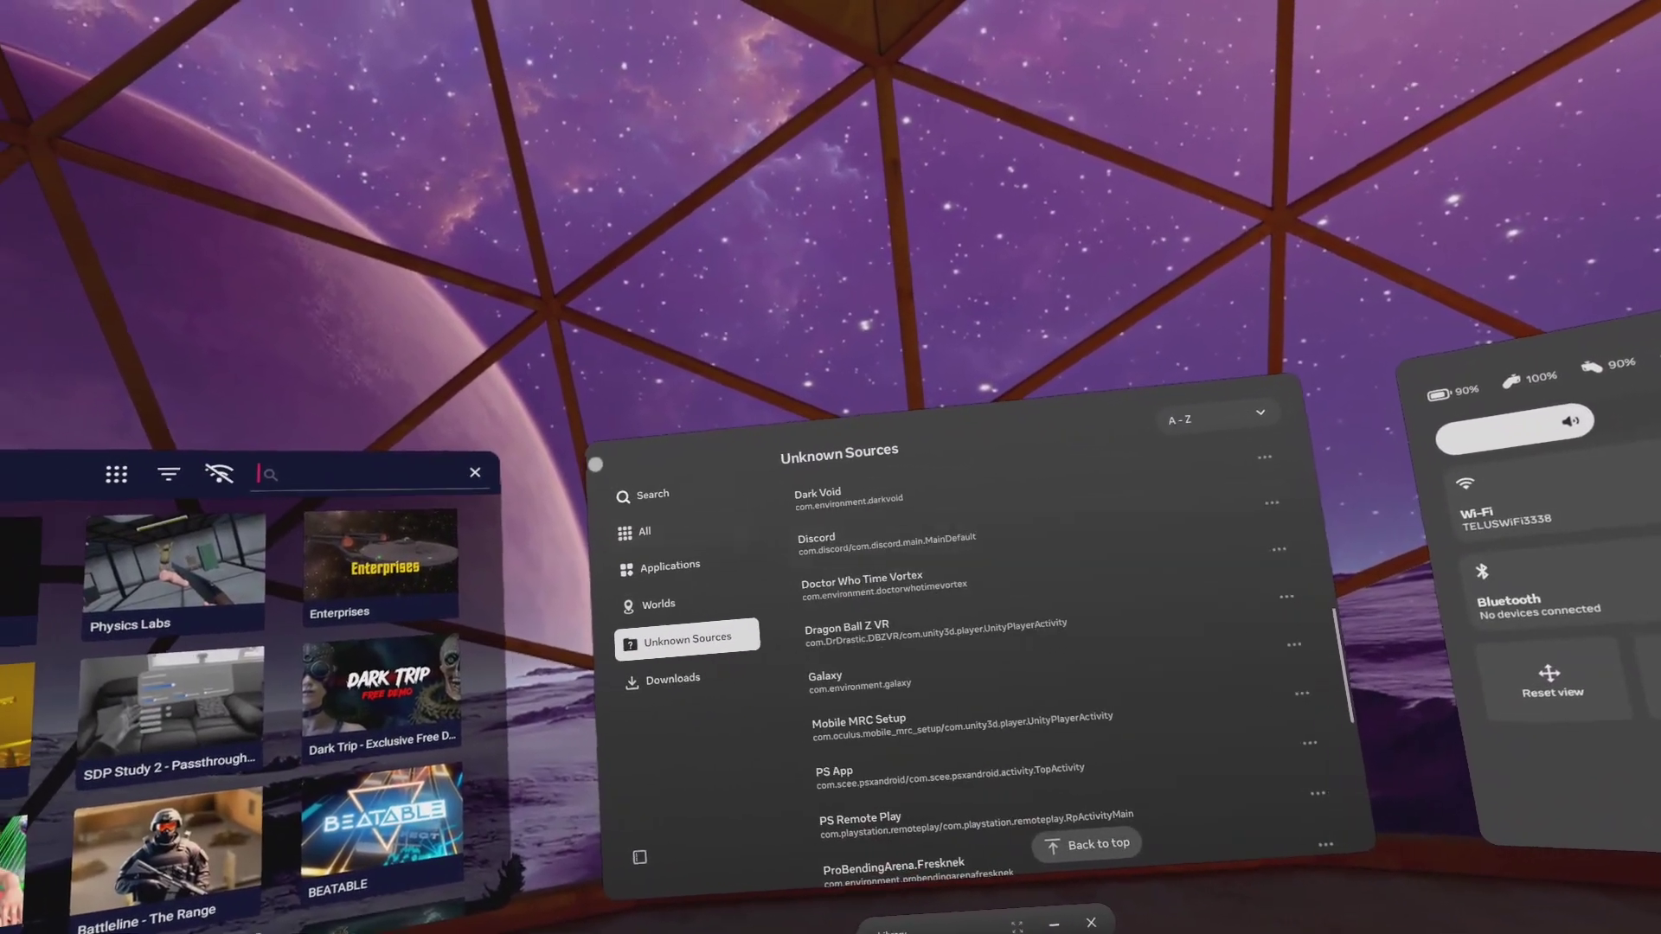
Step: Show all installed apps in the Library, then switch to the Unknown Sources list of sideloaded apps
click(666, 519)
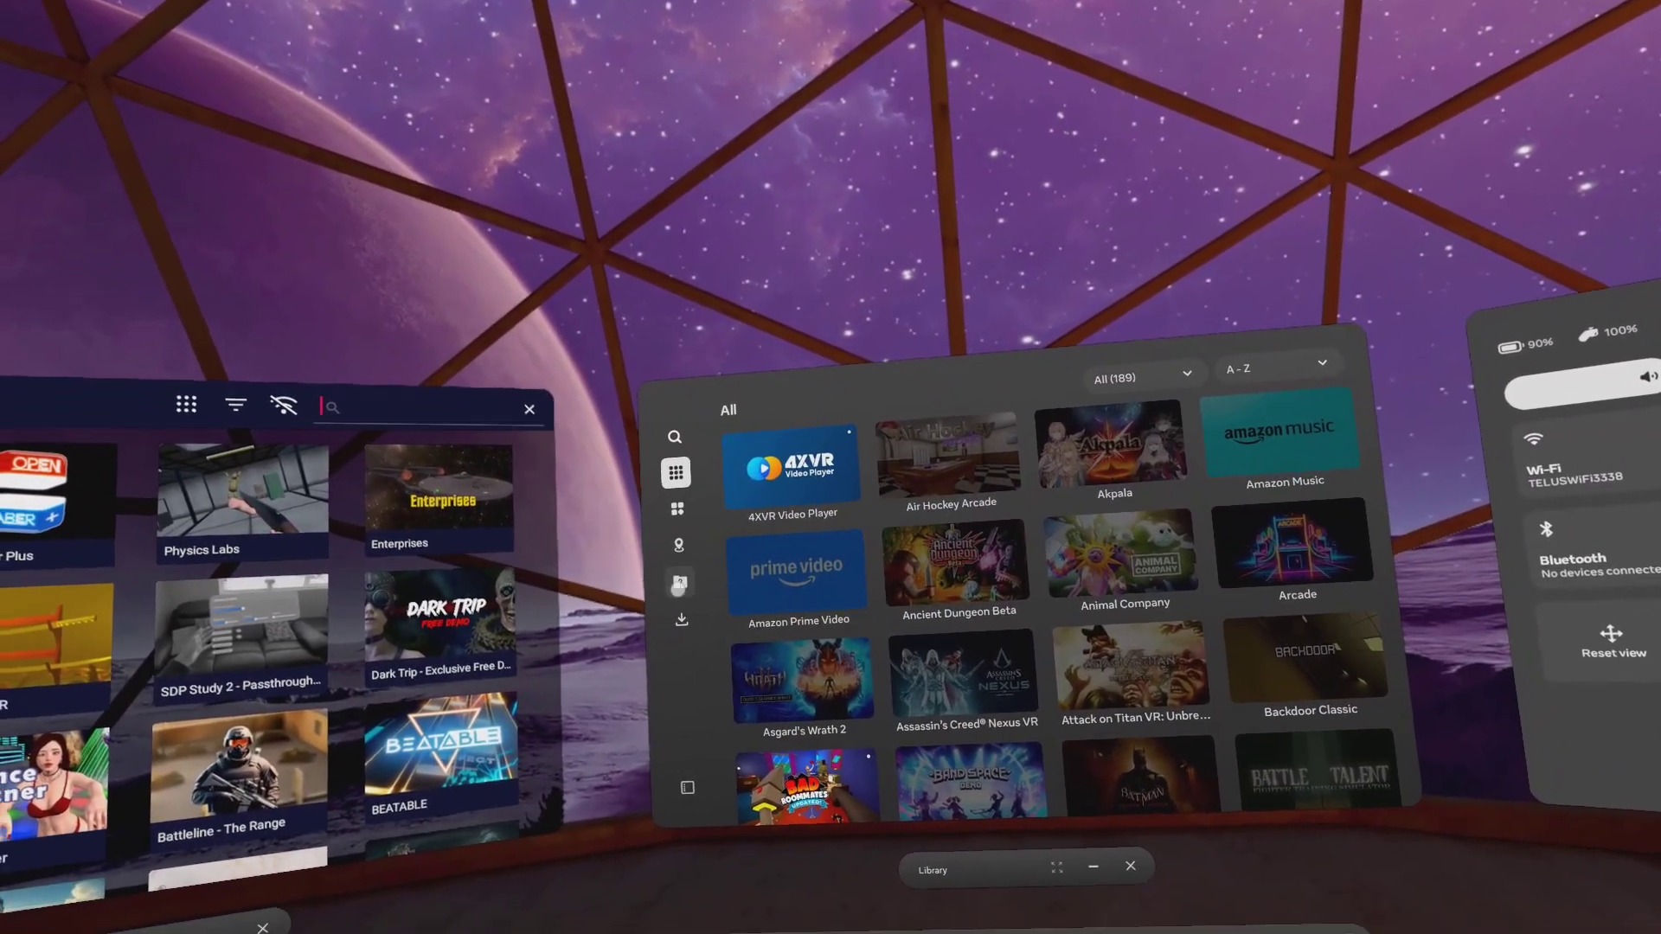
key(super)
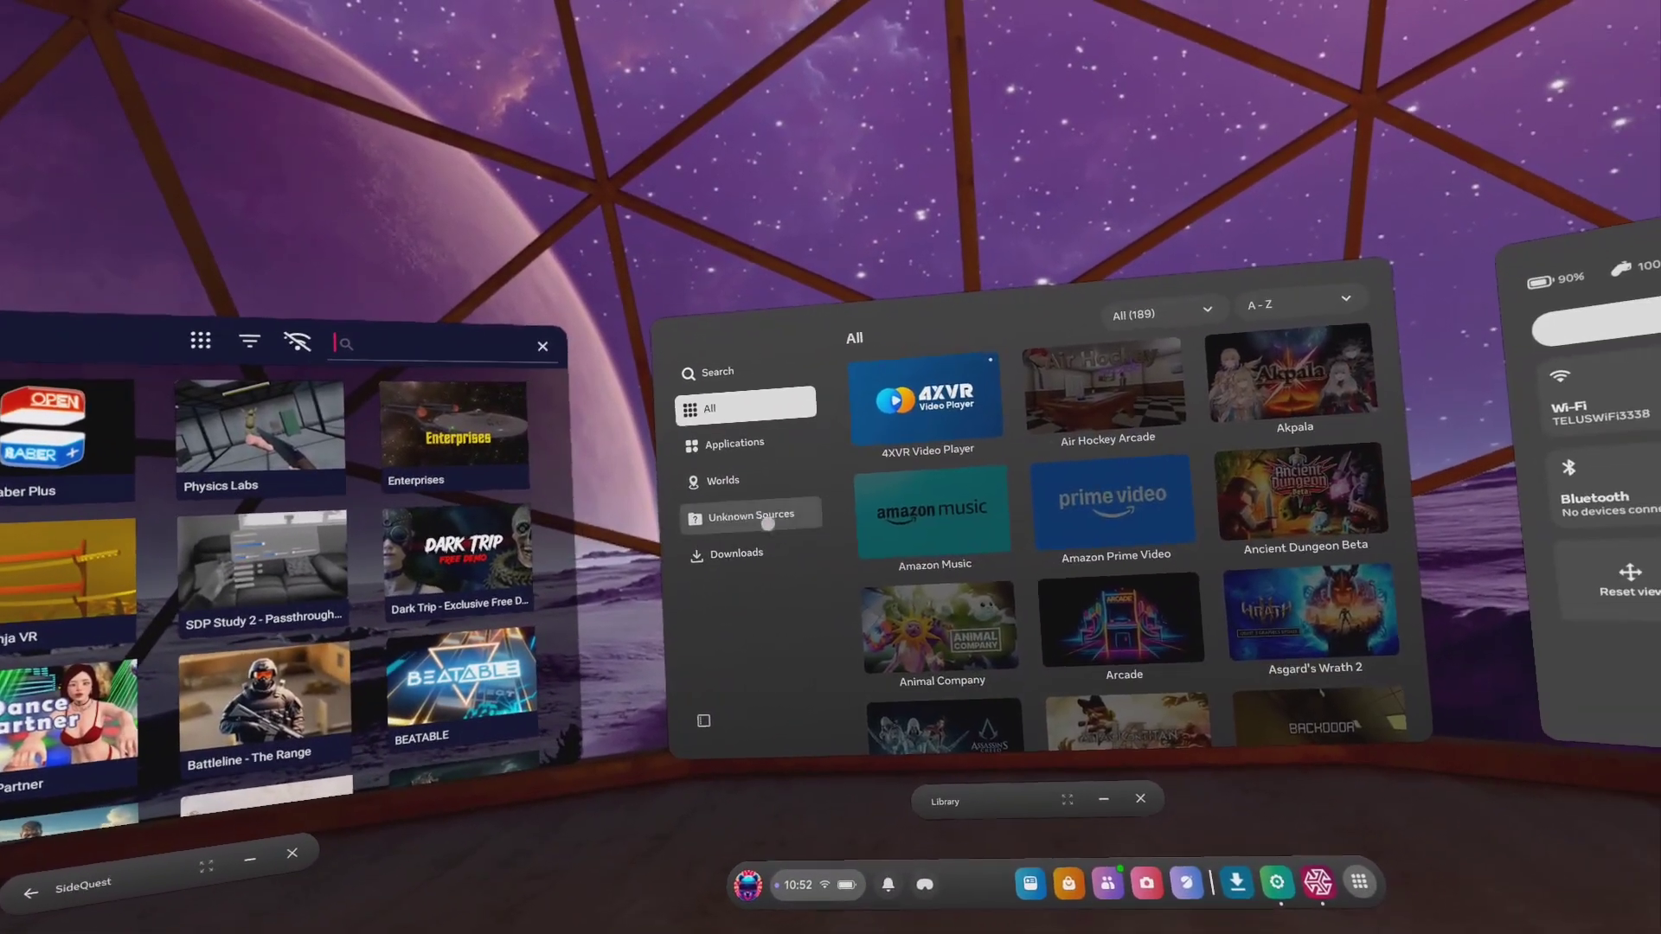
click(833, 478)
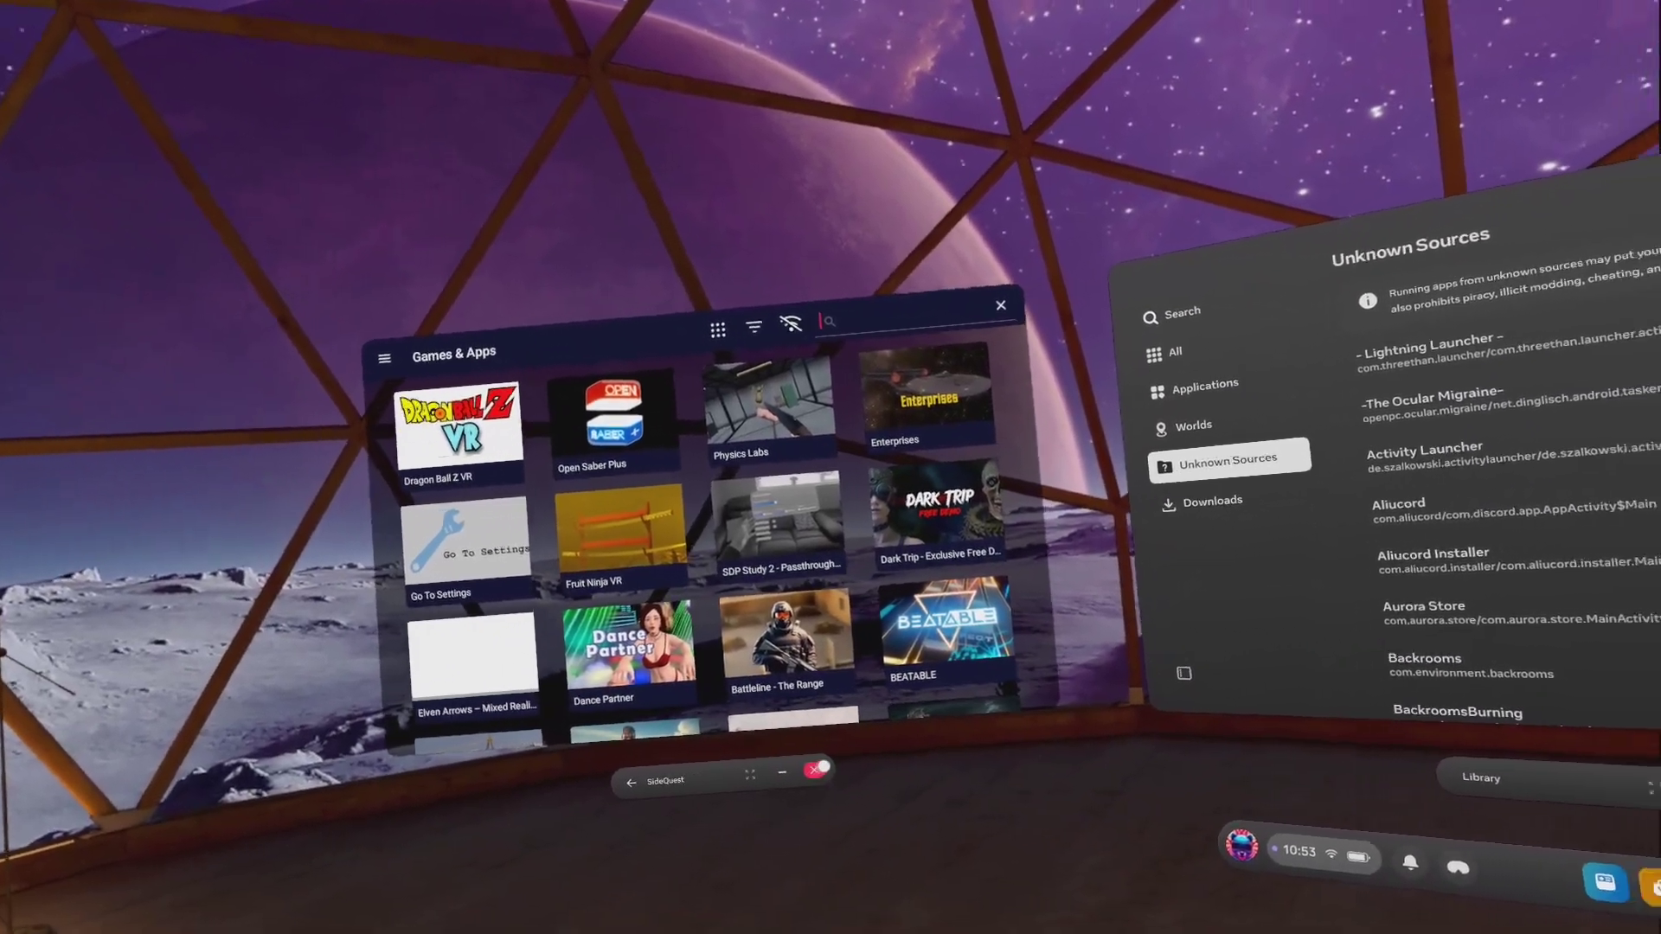
Step: Dismiss Quick Settings and scroll the Unknown Sources list down to its last entry, ZArchiver
click(1350, 875)
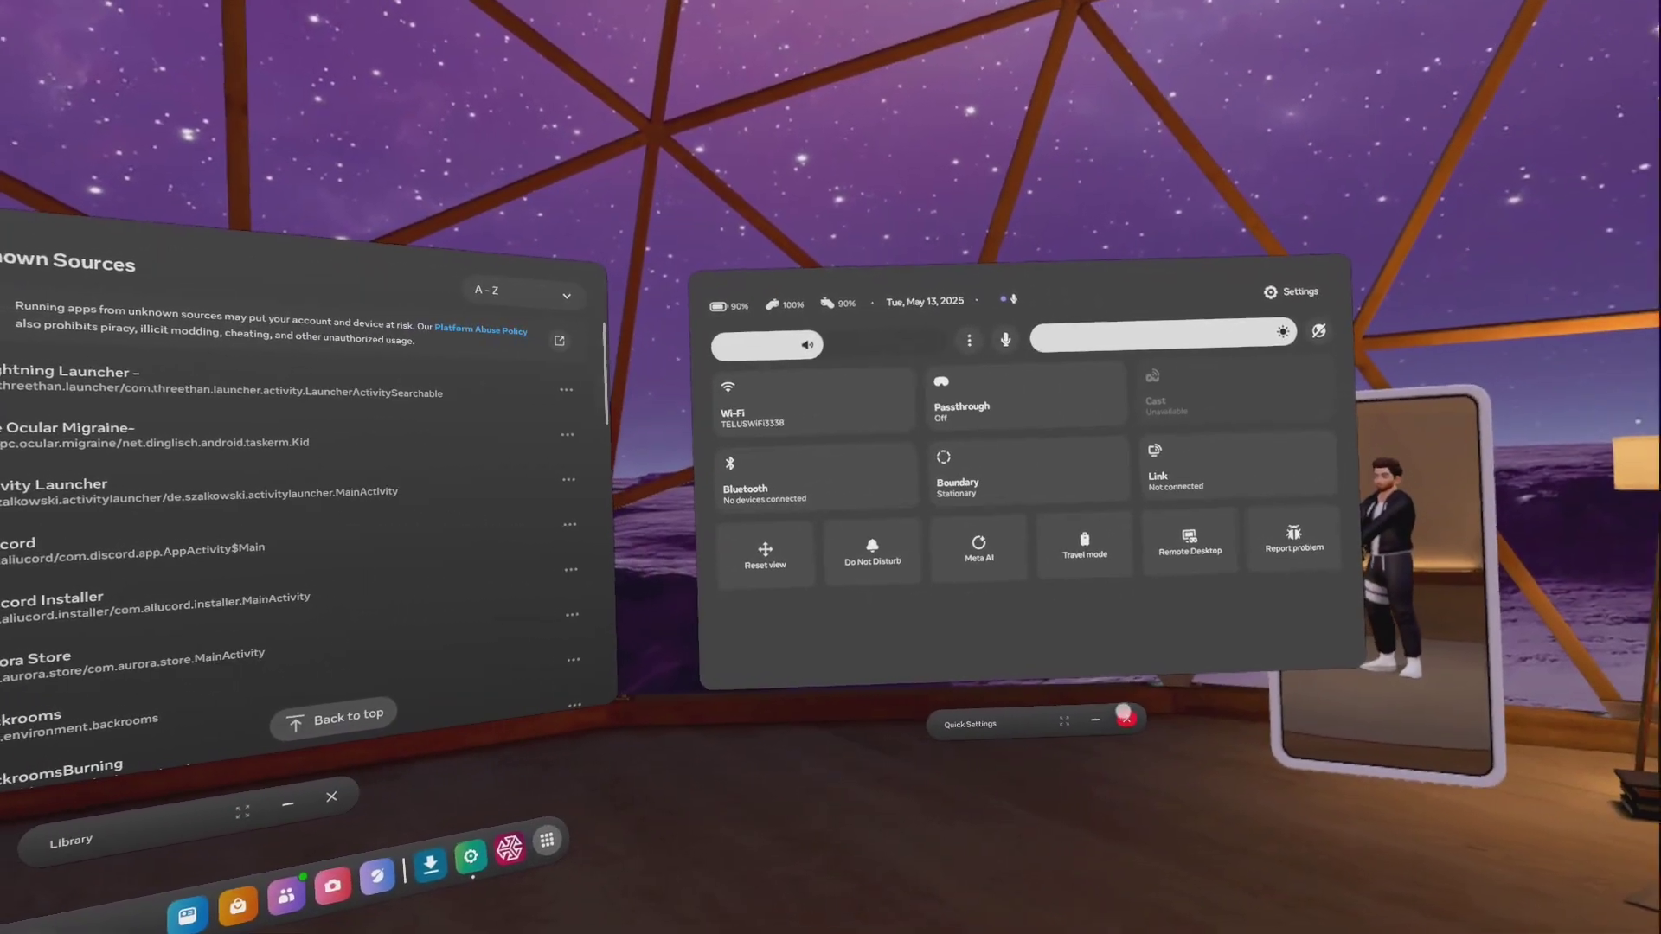
click(1268, 745)
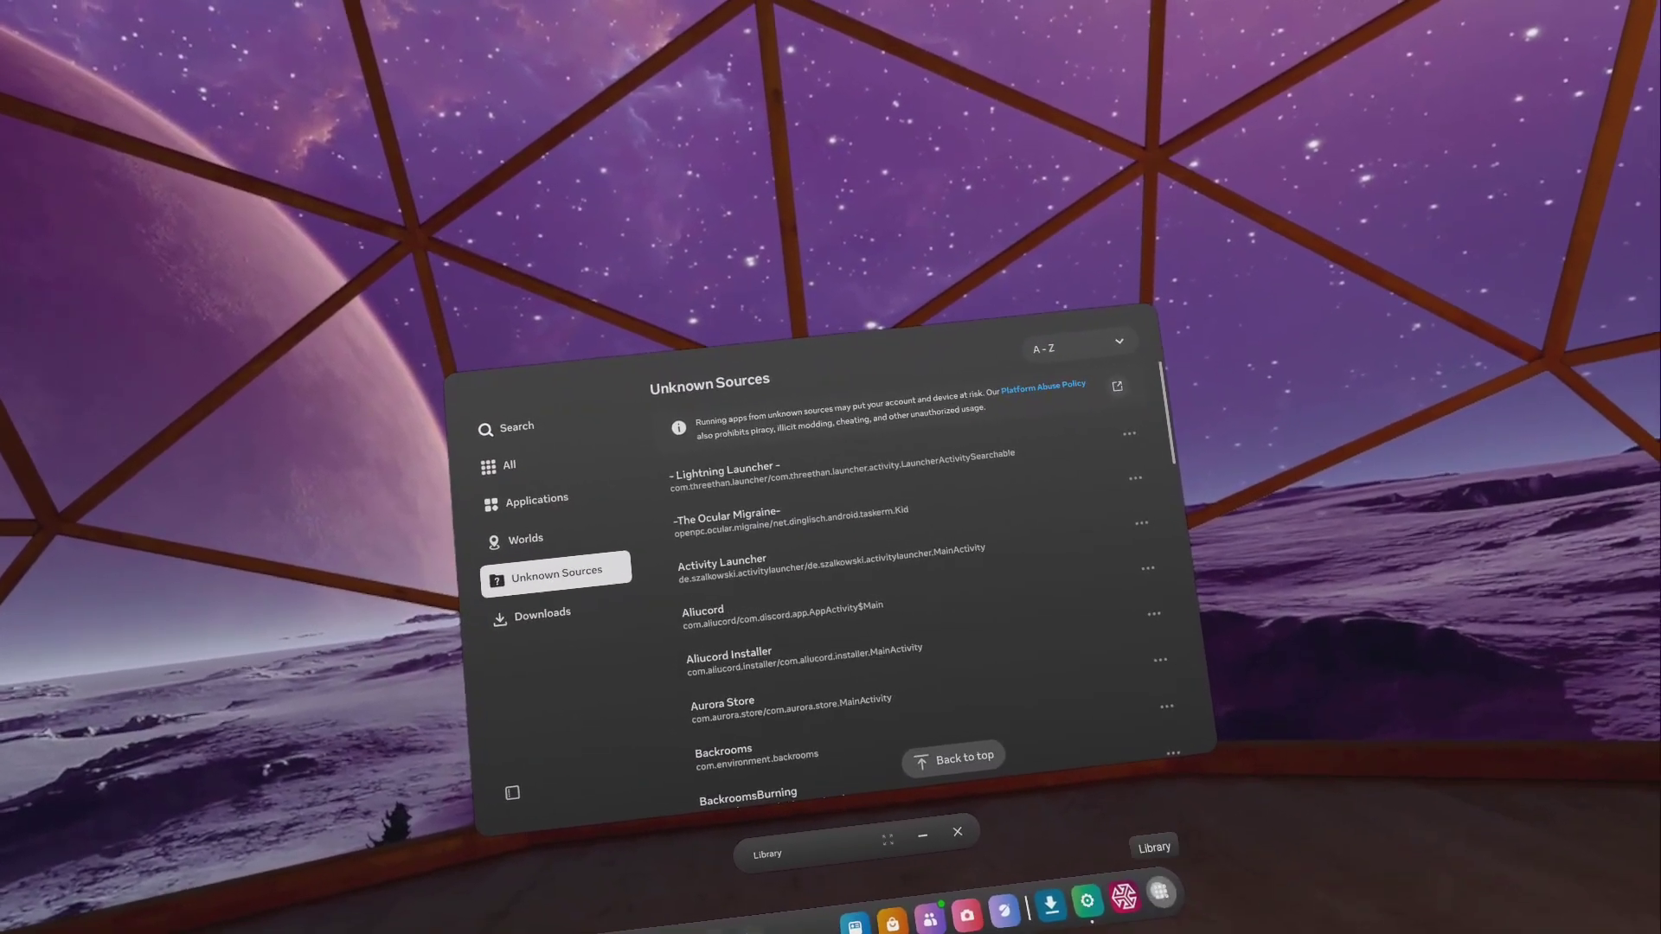
scroll(878, 694, down, 2)
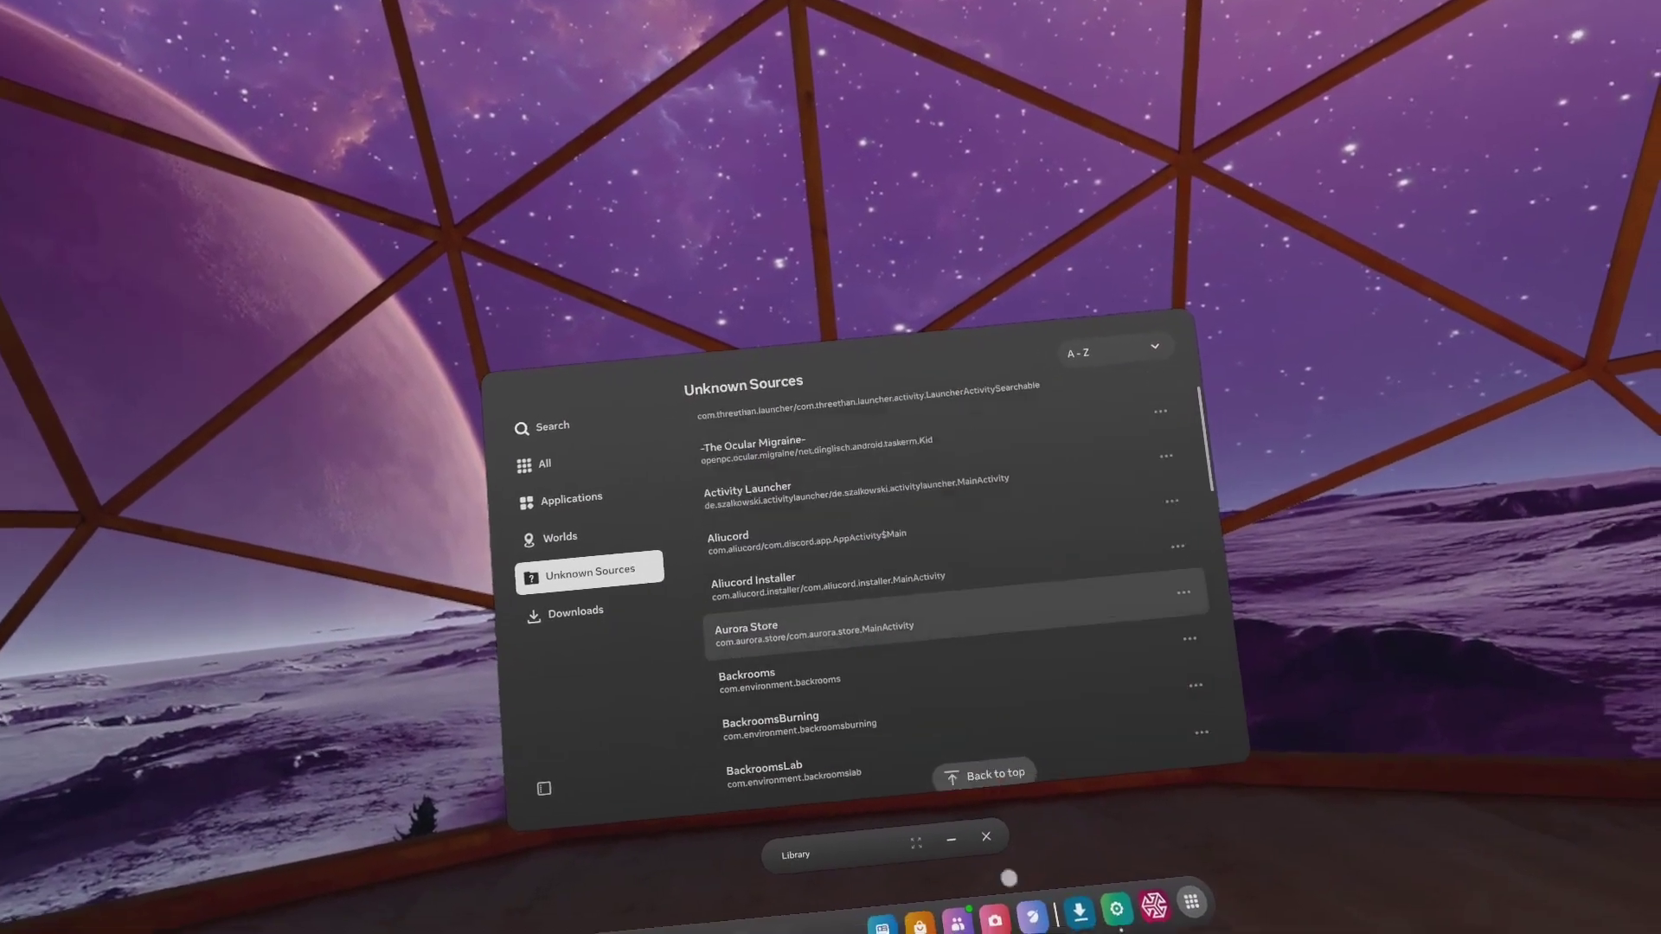
click(1042, 871)
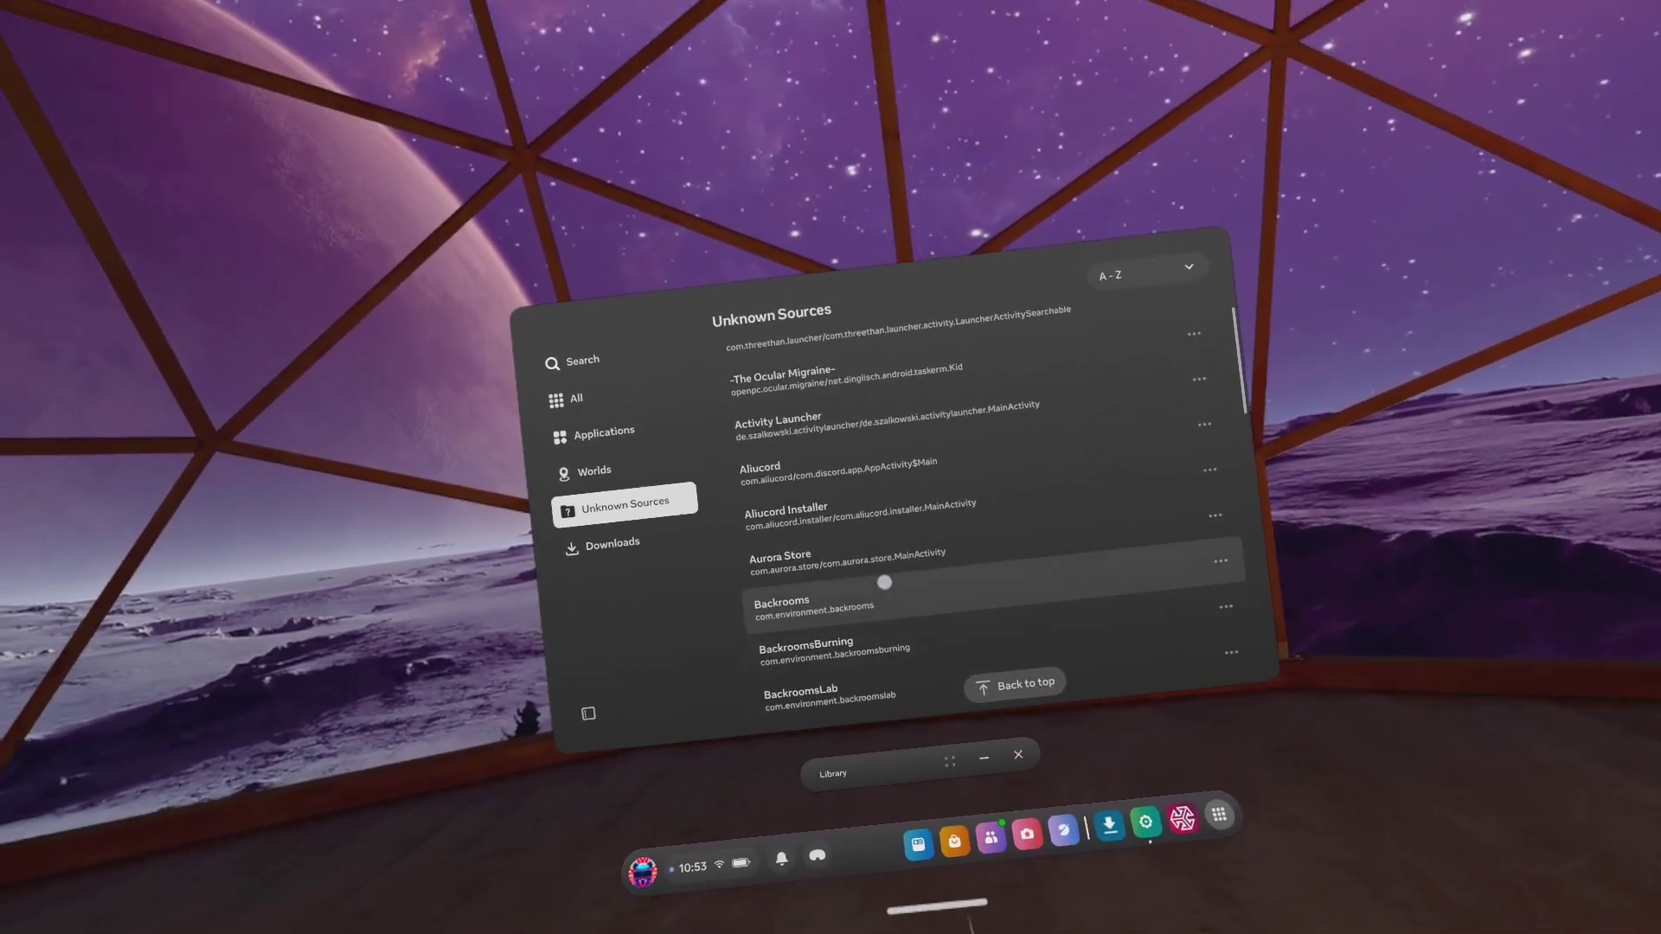
scroll(957, 674, down, 15)
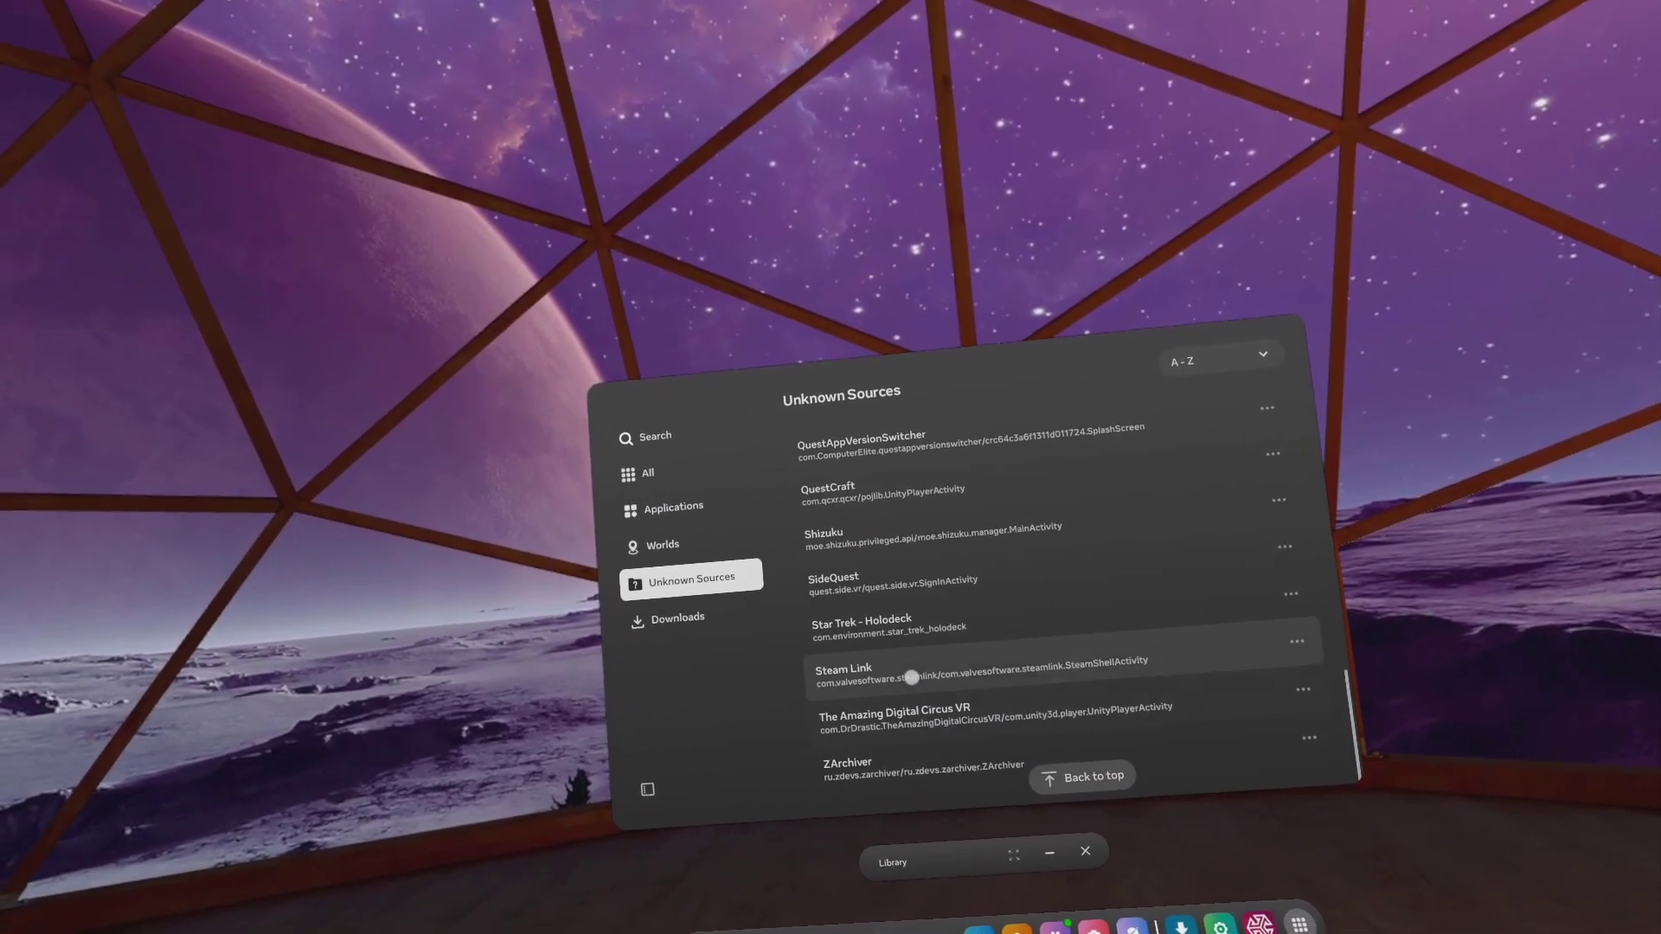
Step: Launch SideQuest, search Games & Apps for 'ocular', and open The Ocular Migraine's detail page
click(908, 582)
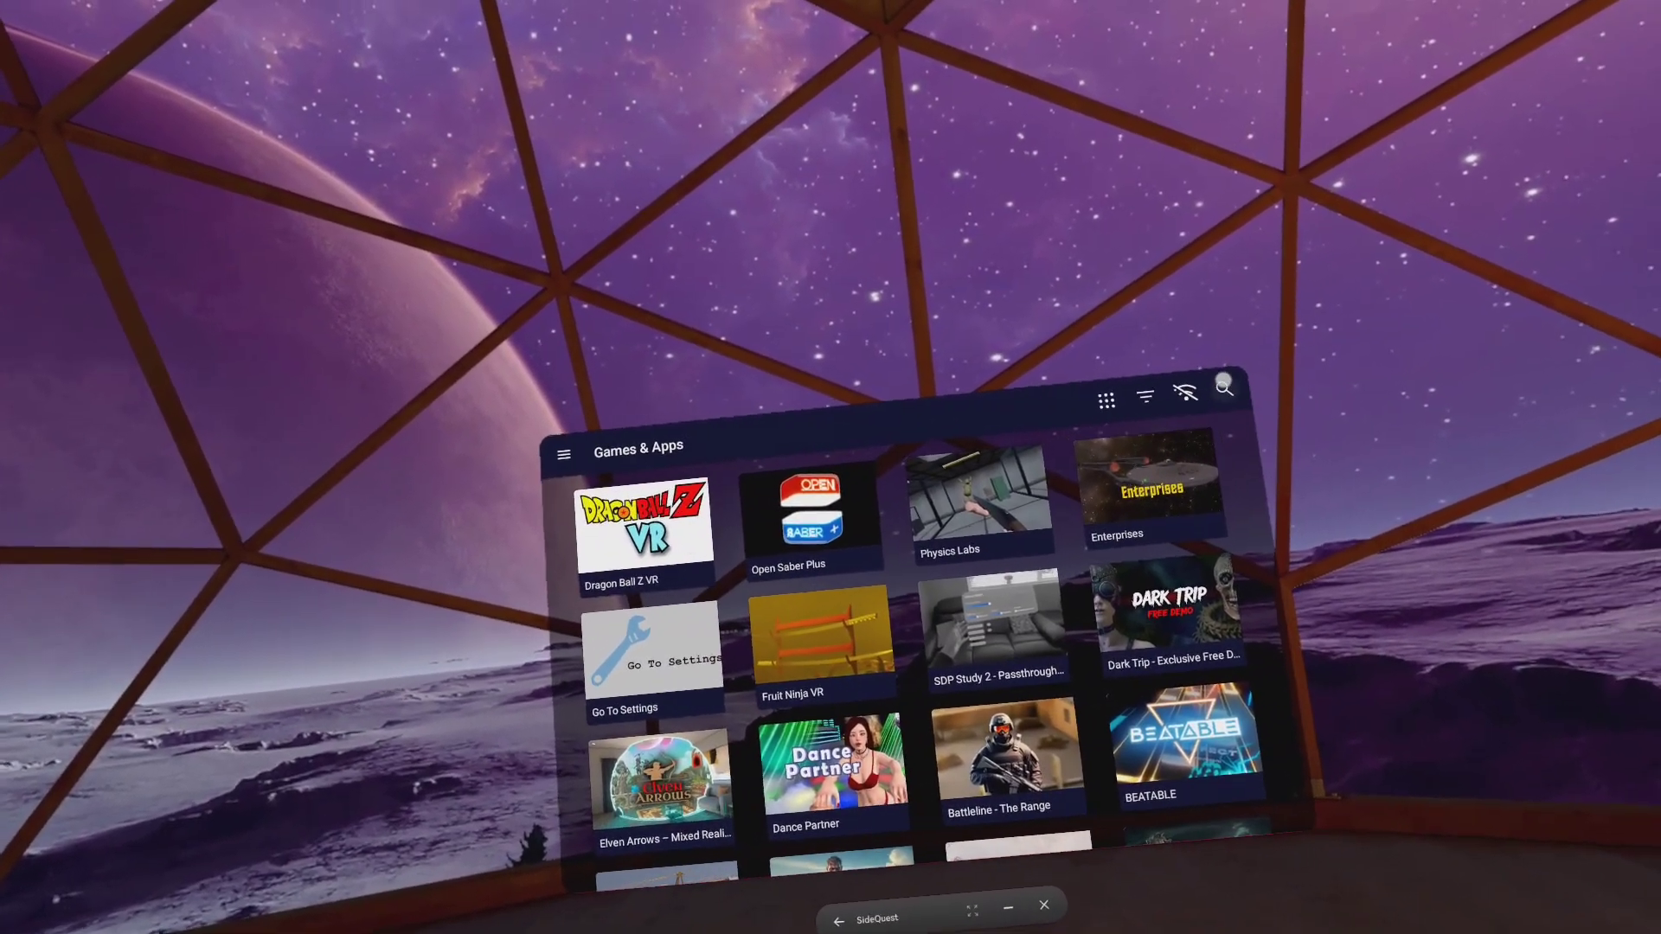
click(1225, 387)
text(q)
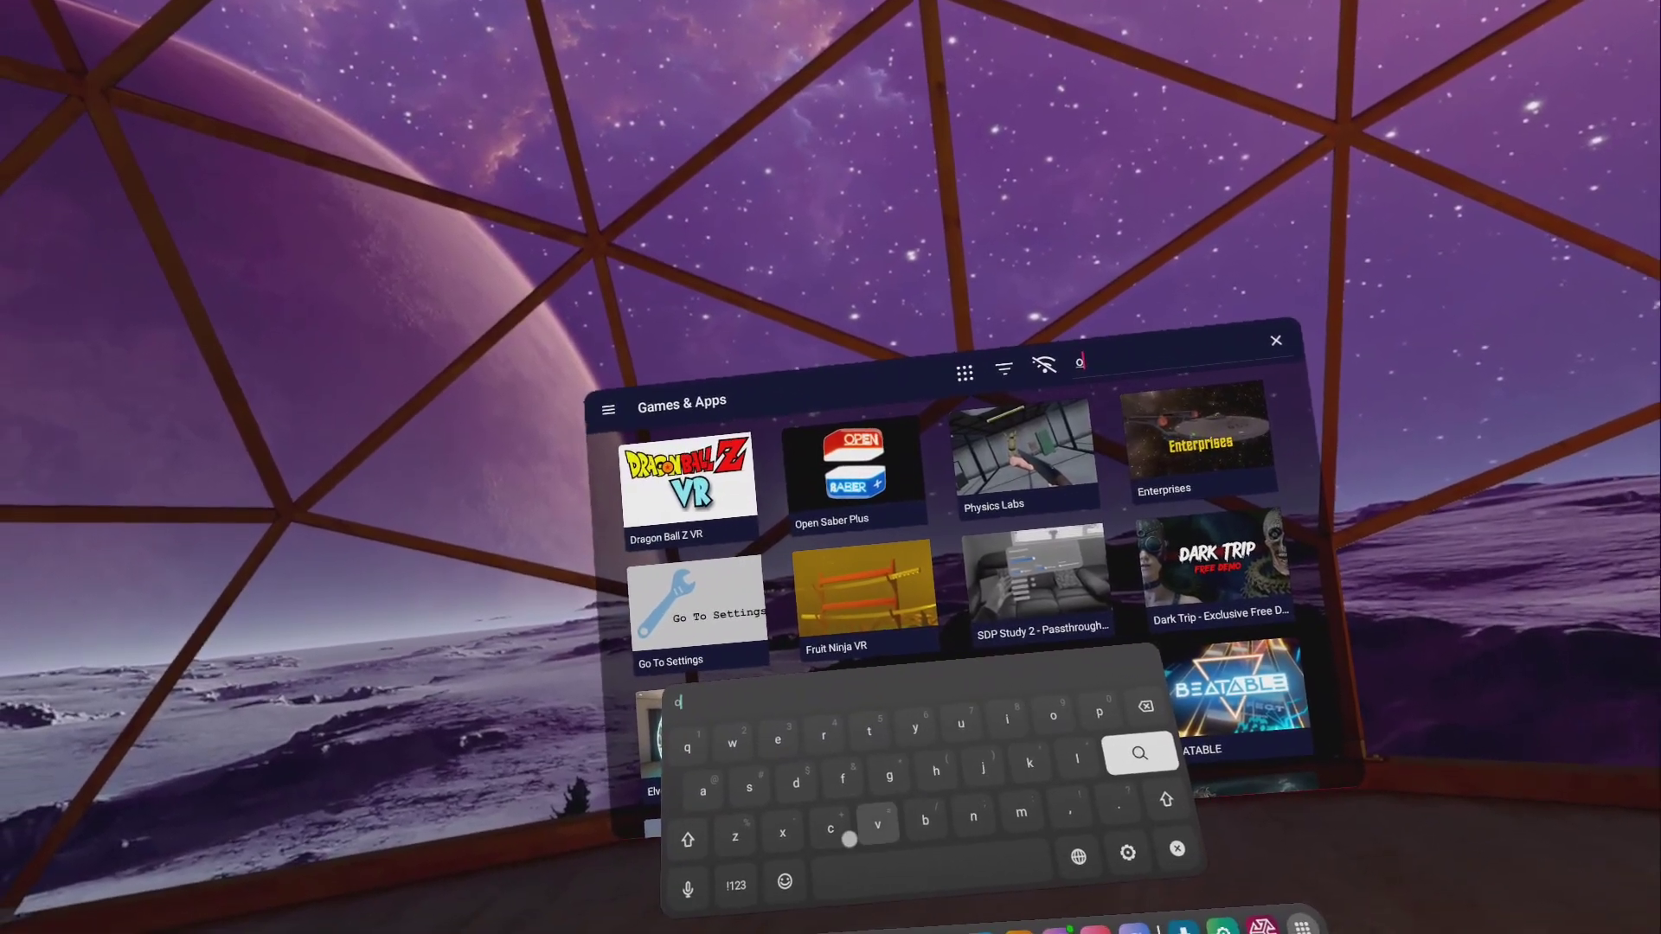
text(cul)
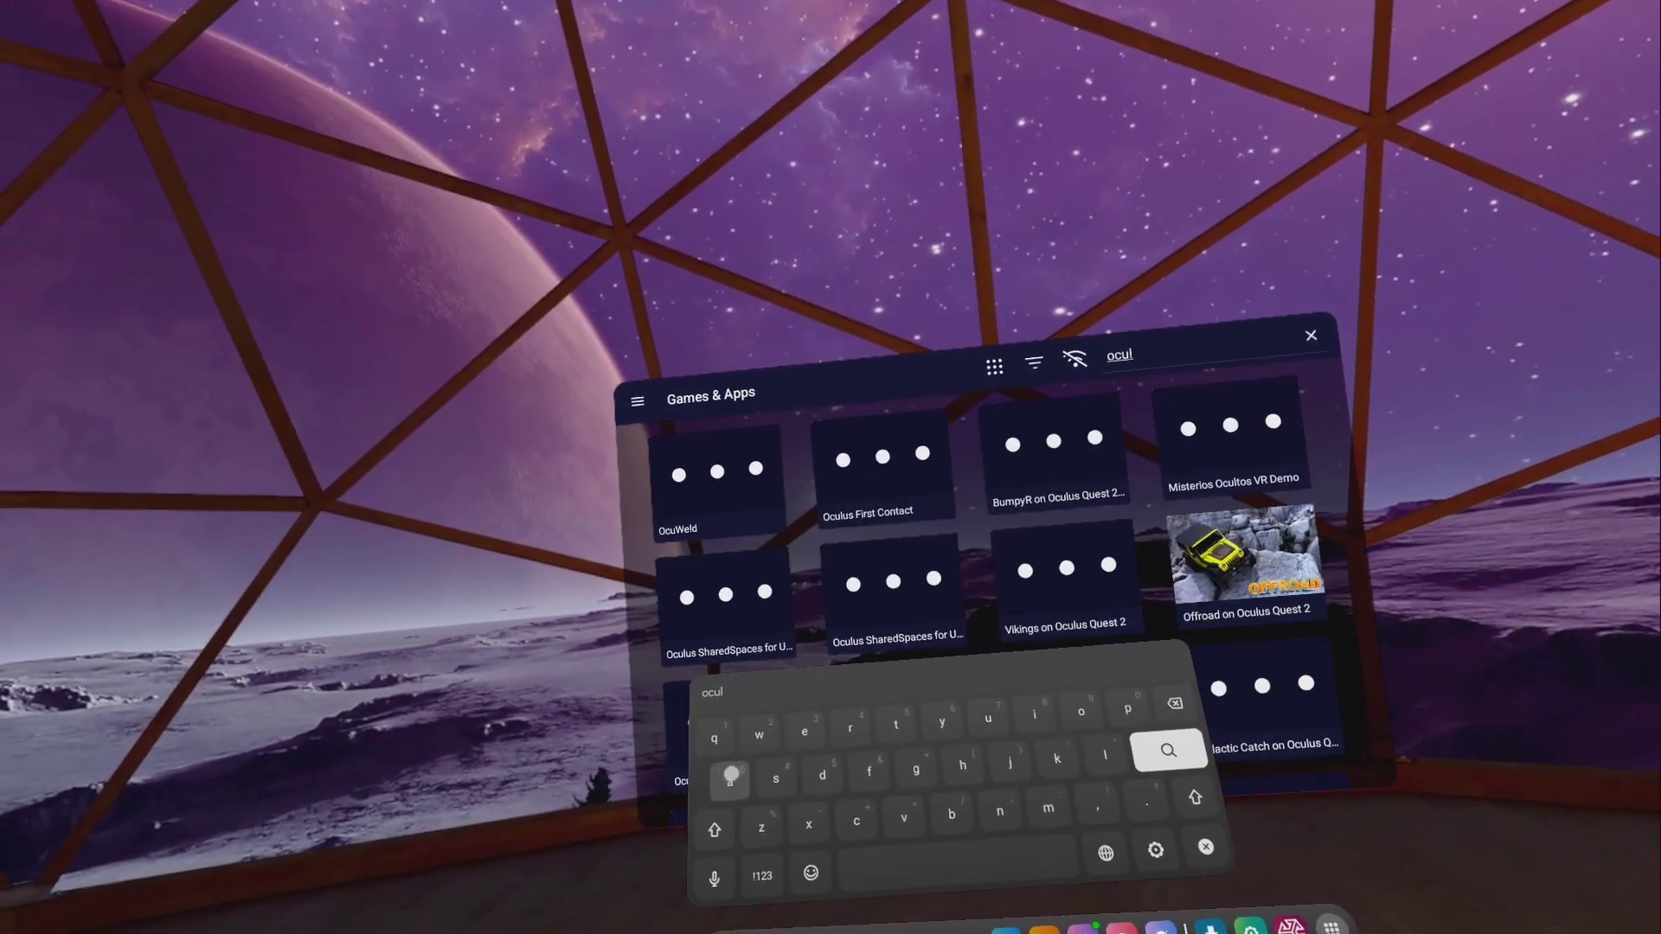
text(ar)
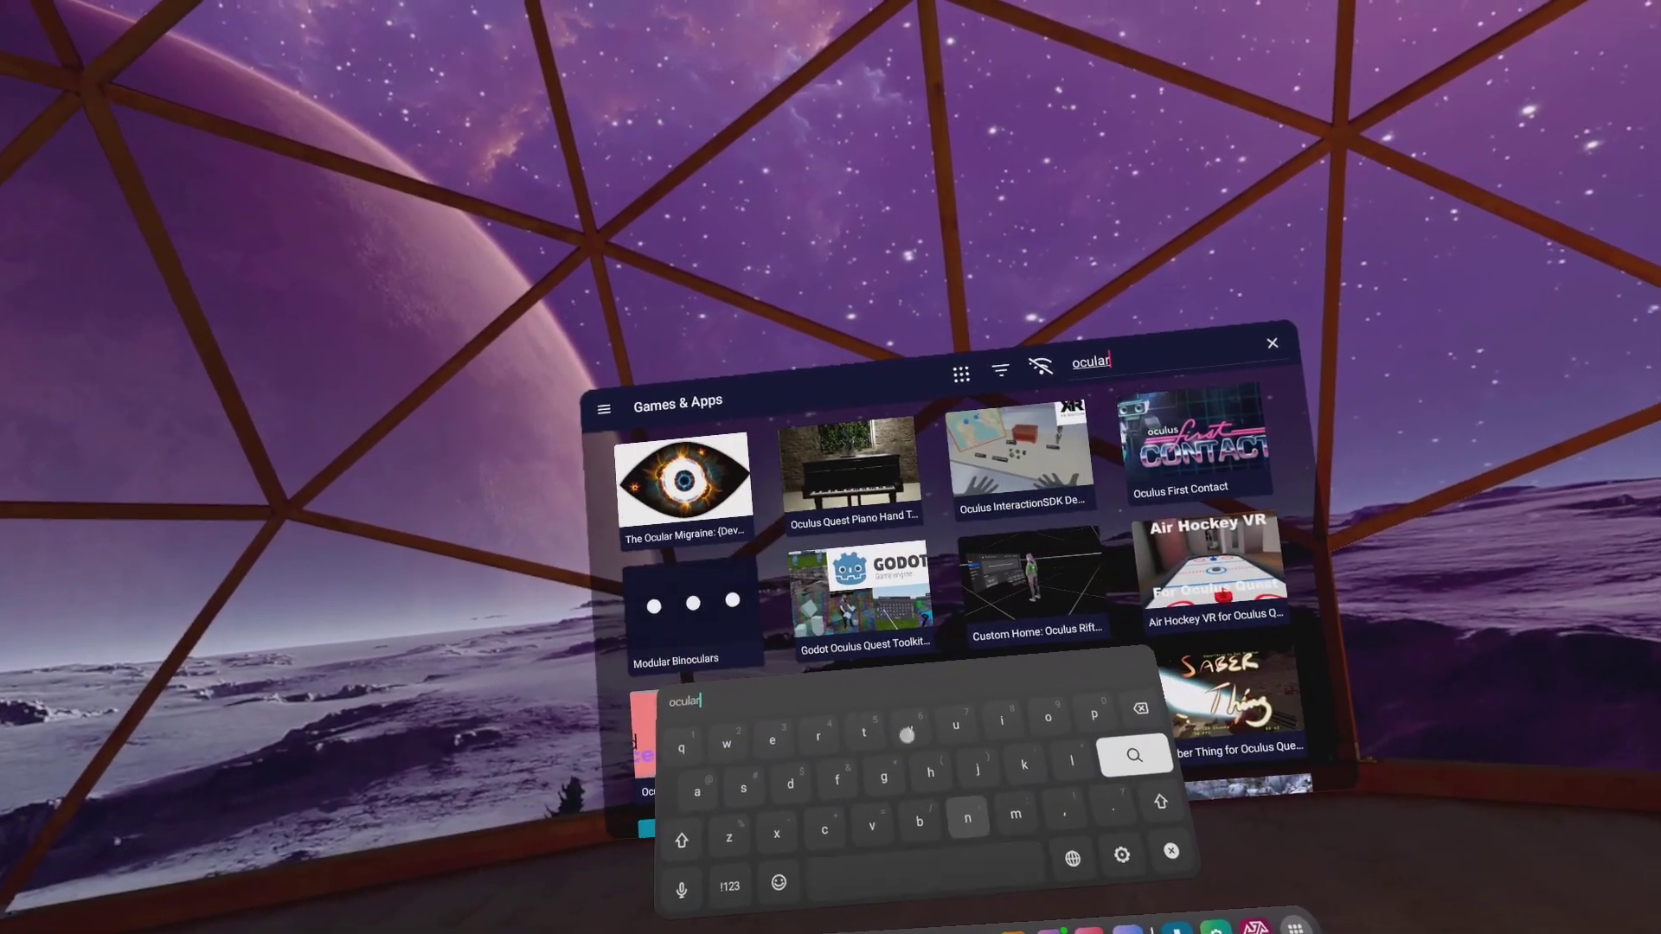
click(683, 484)
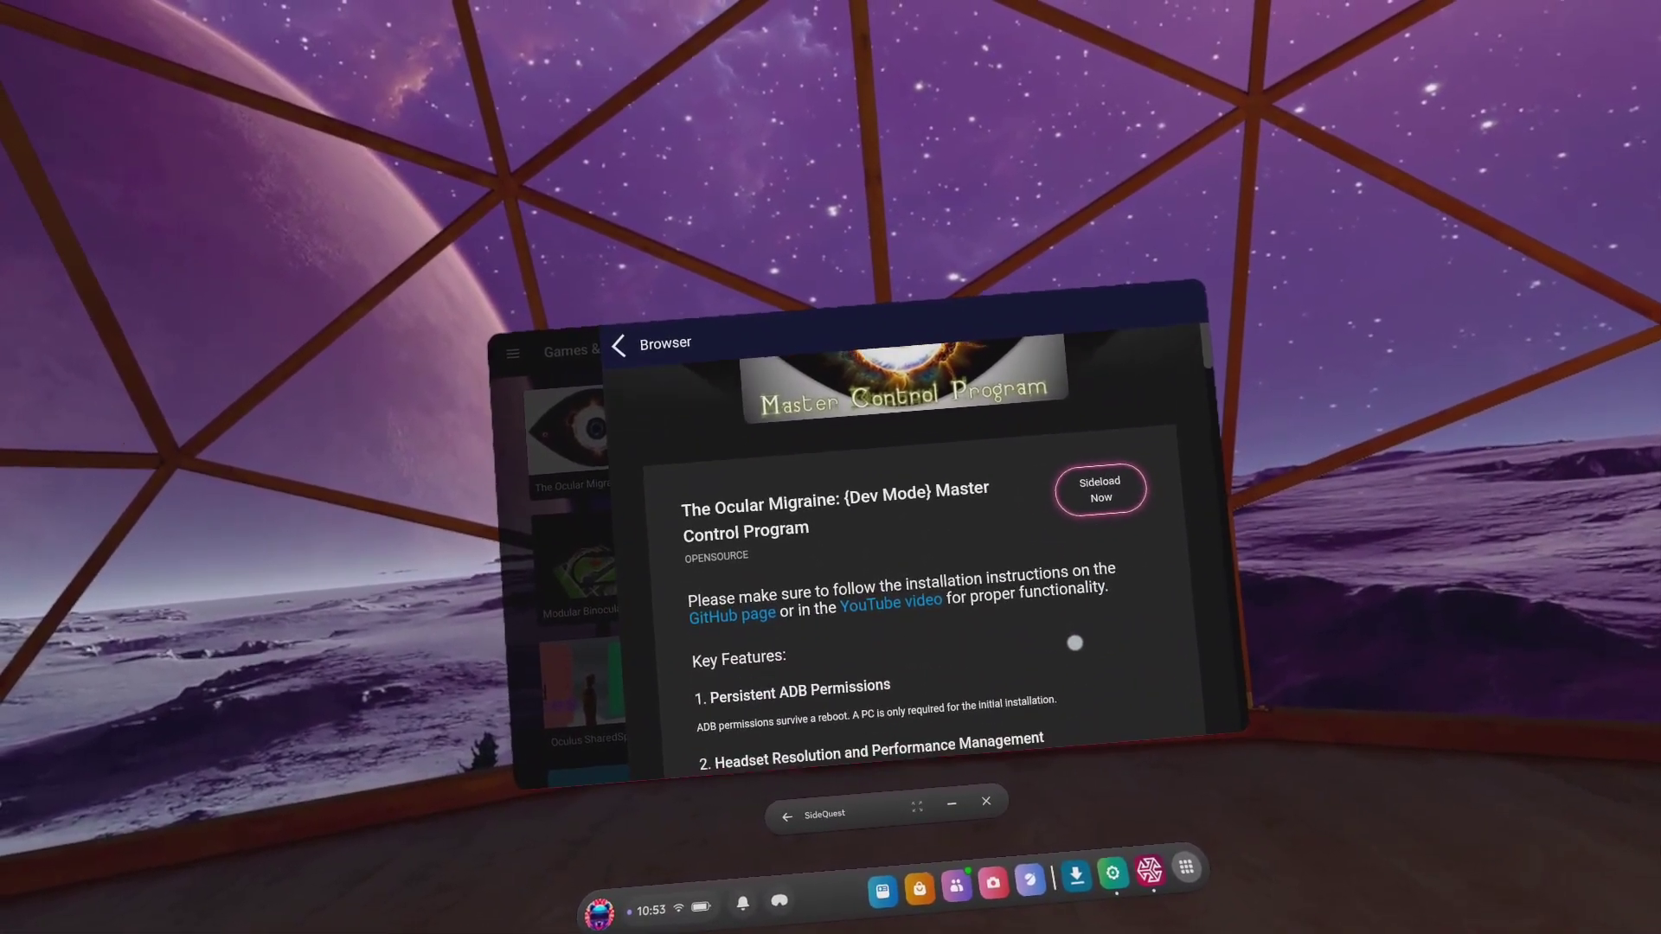
Step: Sideload The Ocular Migraine from its detail page onto the headset
scroll(1068, 633, down, 2)
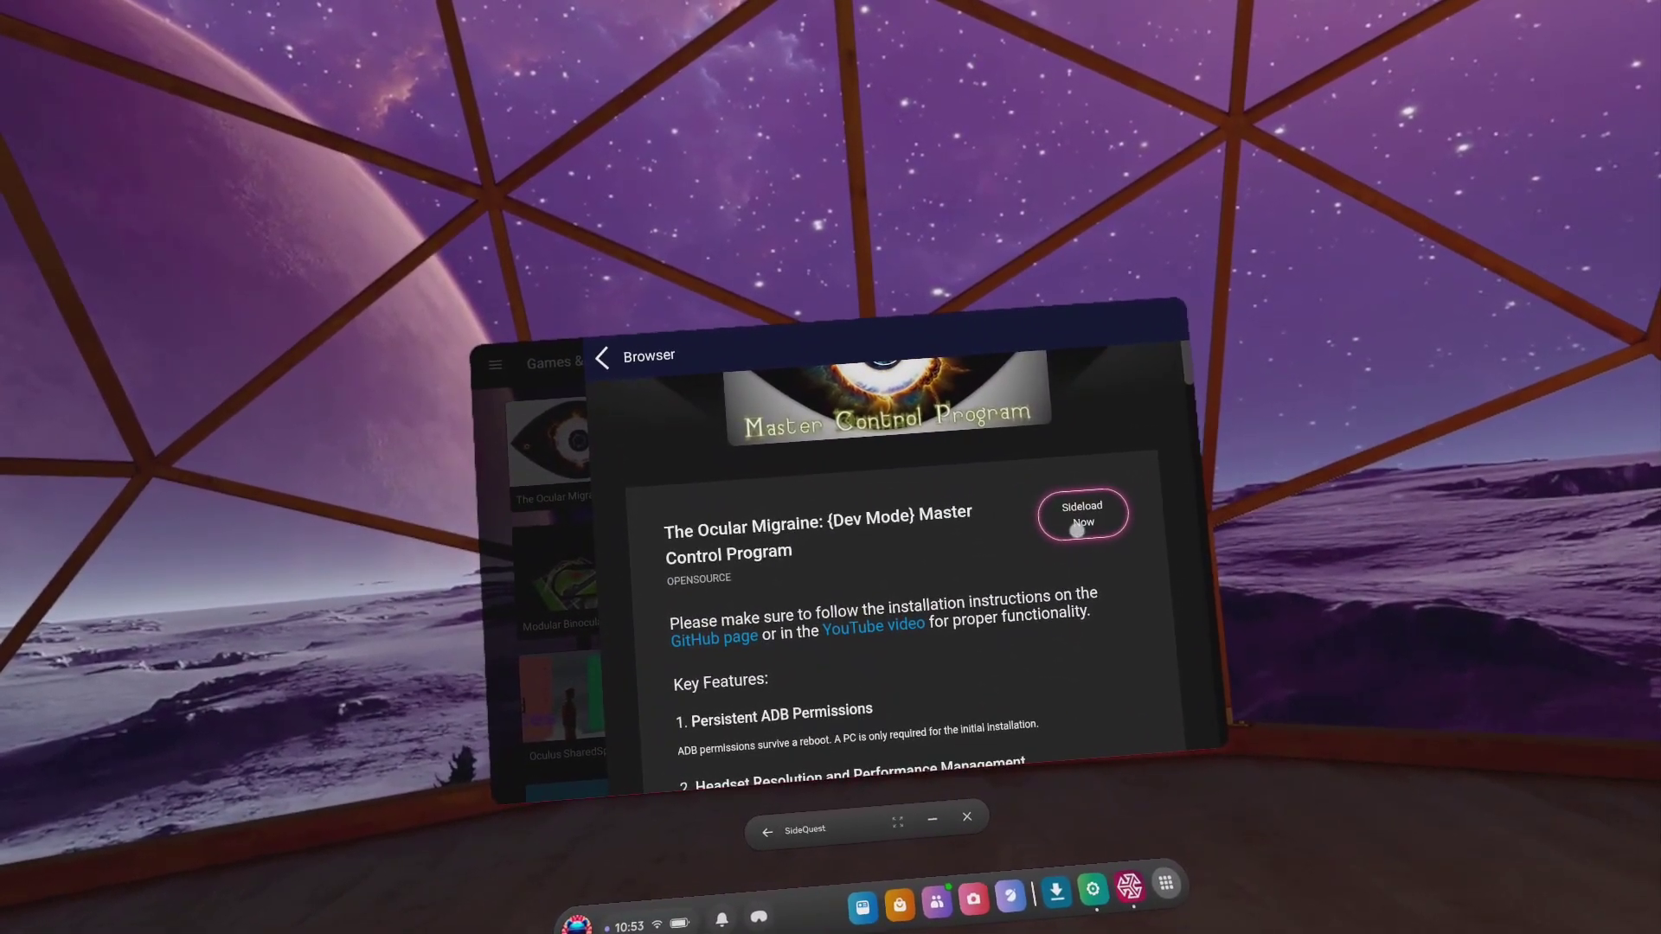
click(1071, 532)
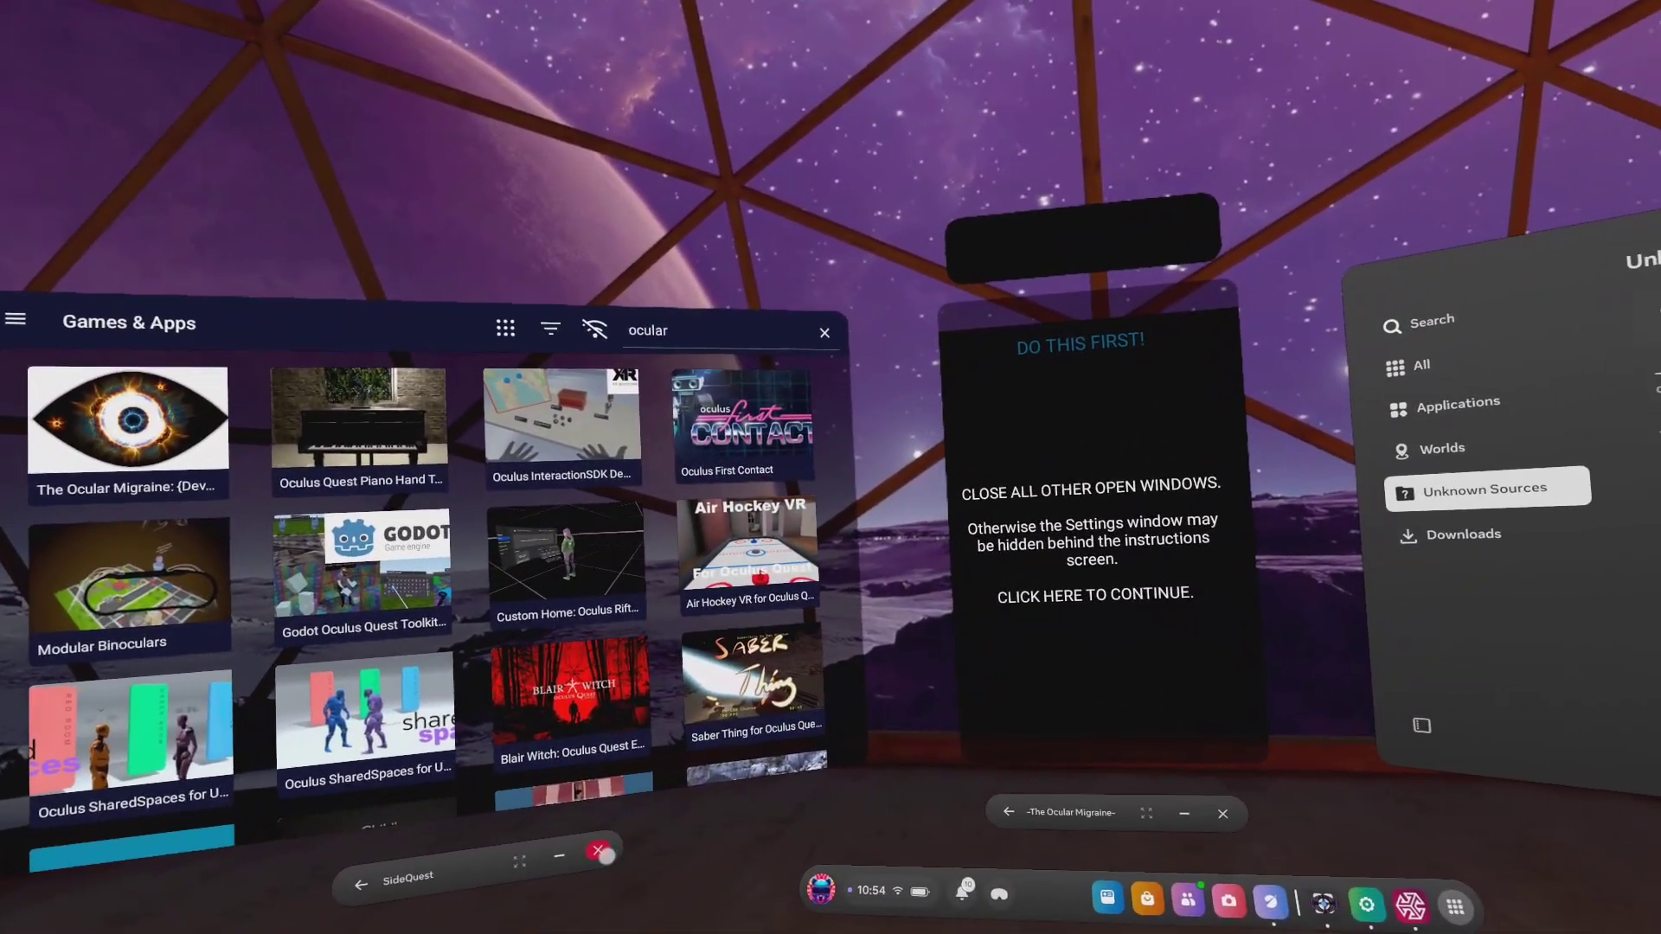
Step: Close the SideQuest Games & Apps window and continue past the 'DO THIS FIRST' notice
click(596, 855)
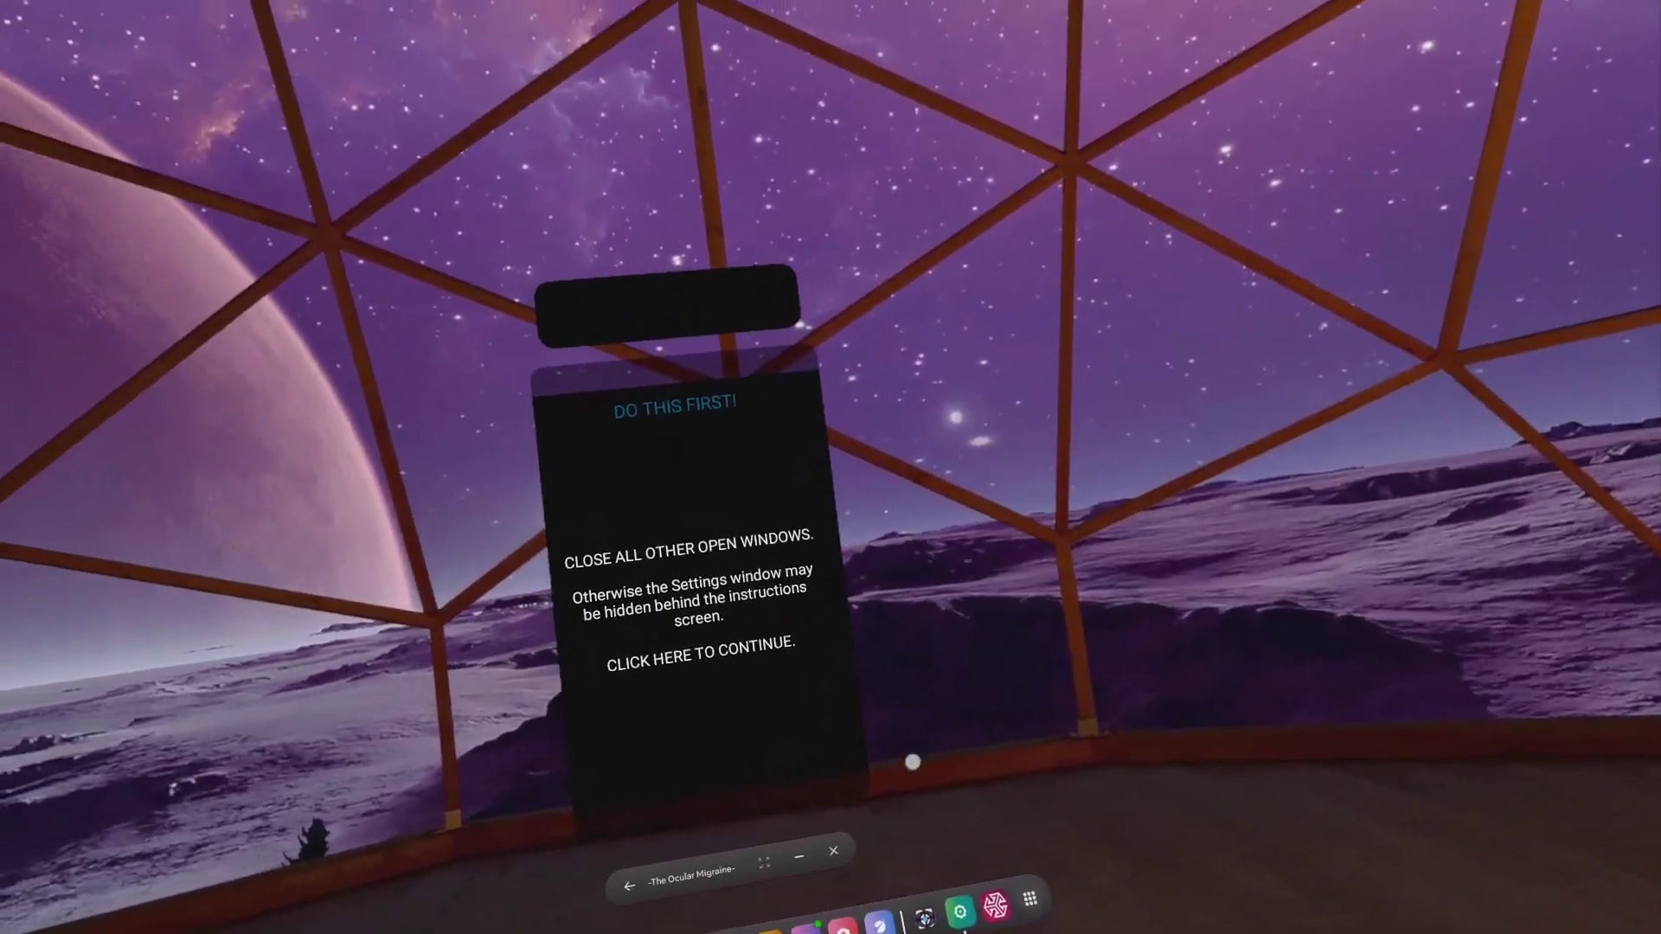
click(744, 653)
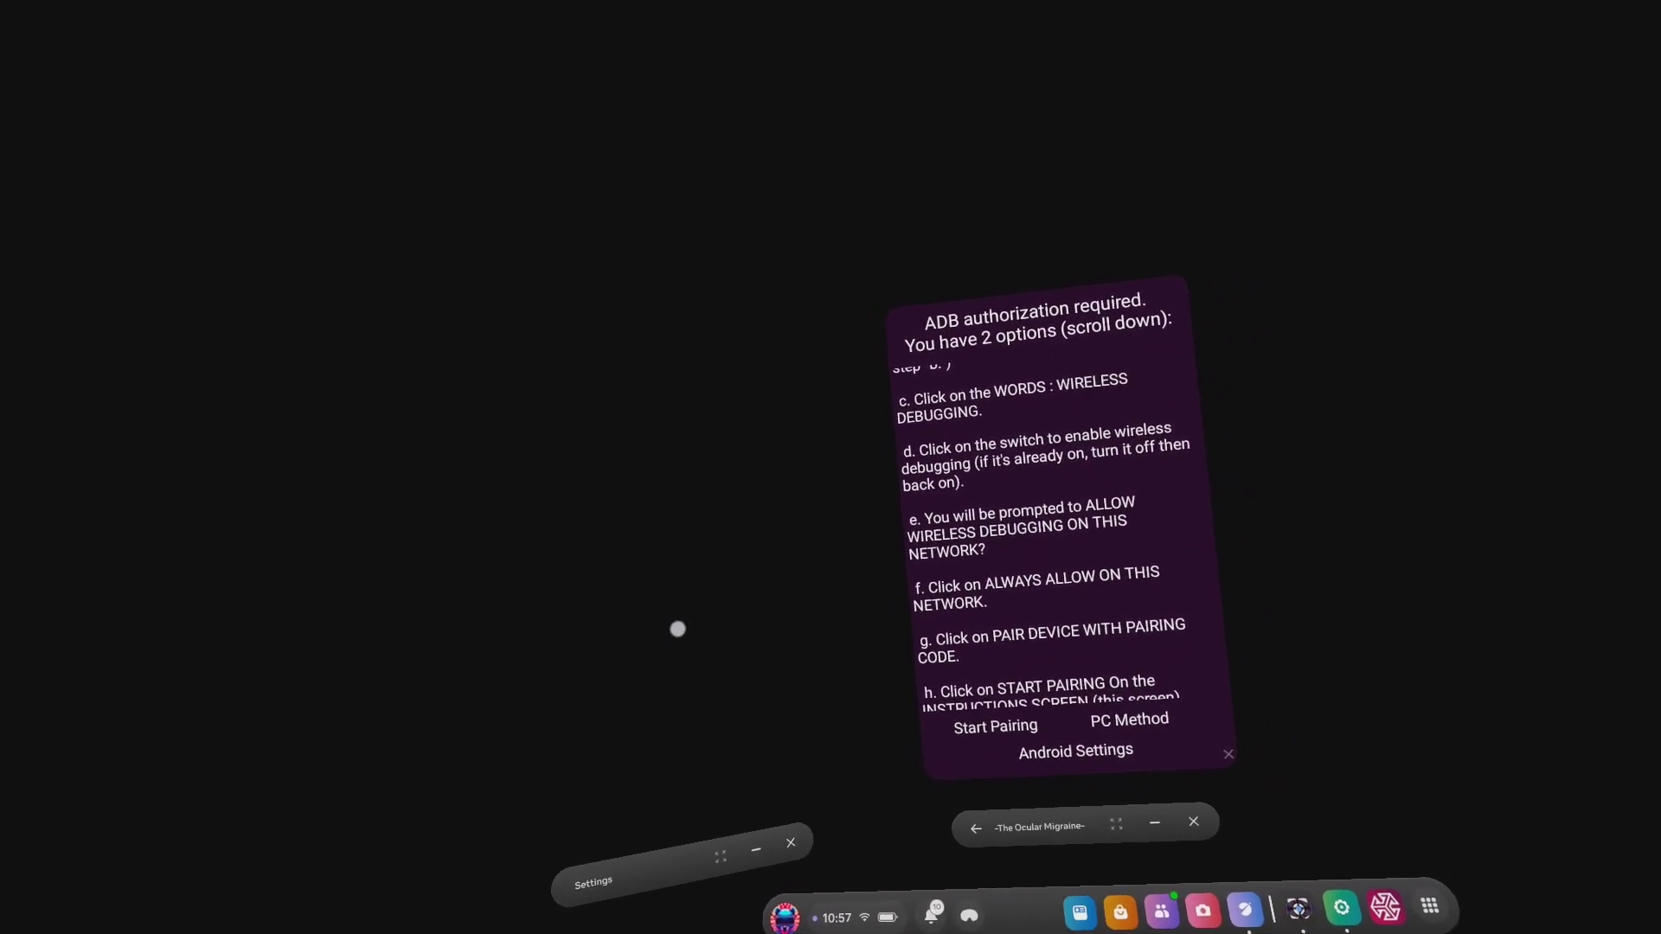
Step: Scroll to the last ADB instruction step and start wireless pairing
scroll(1043, 663, down, 2)
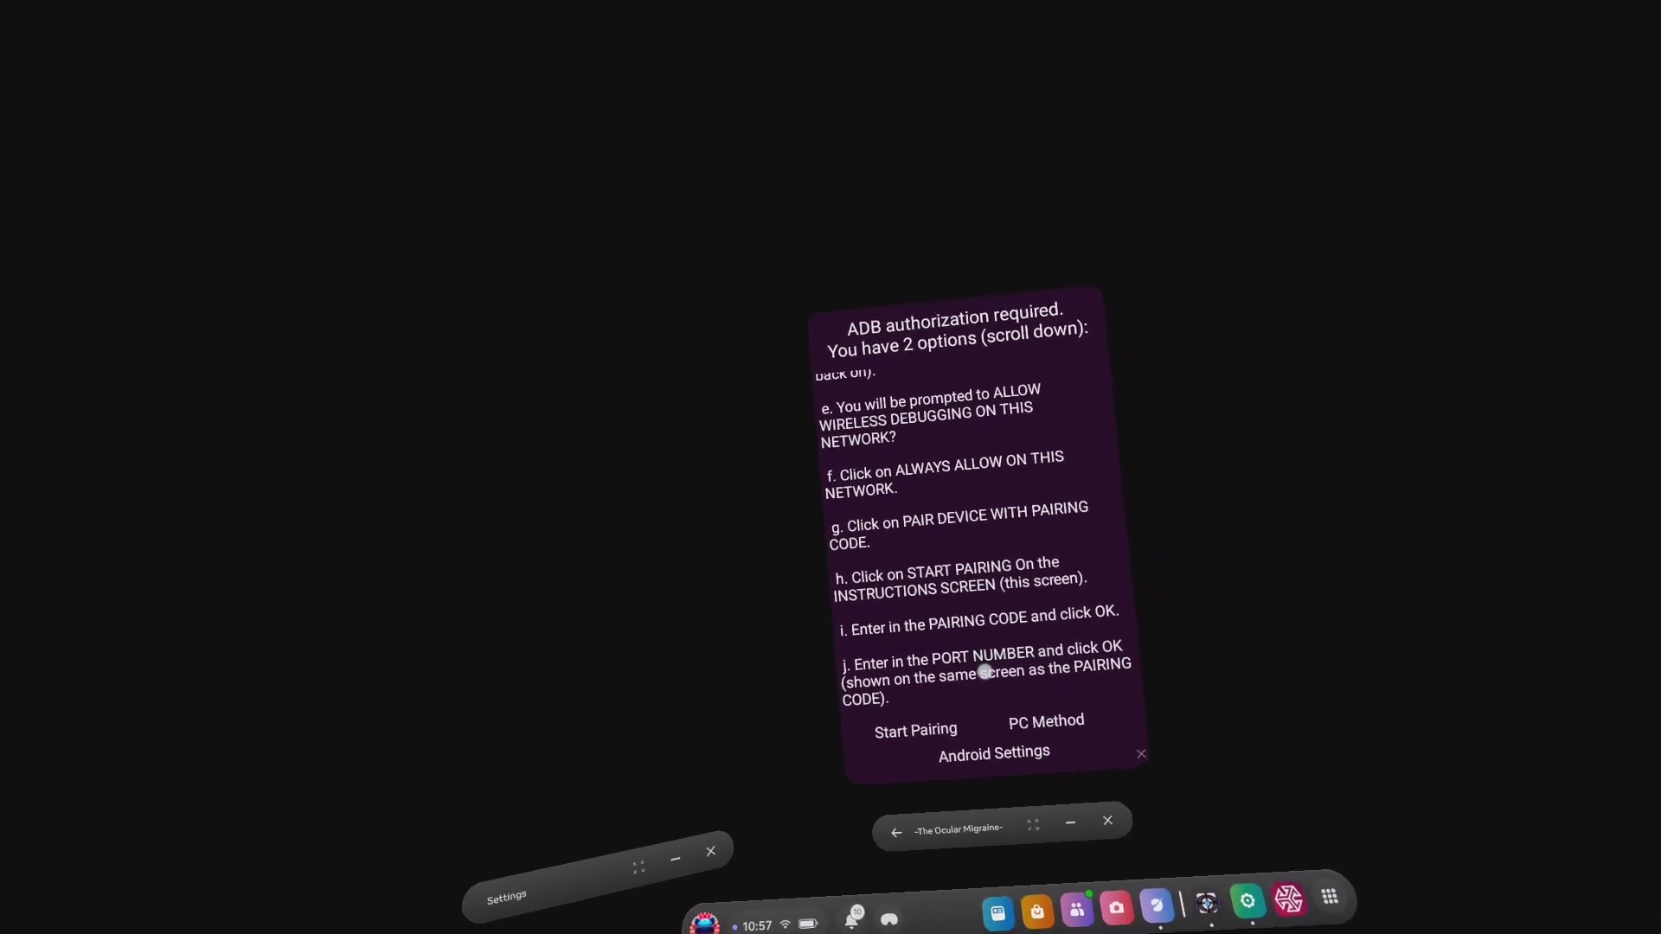
scroll(1024, 667, down, 1)
scroll(927, 647, down, 1)
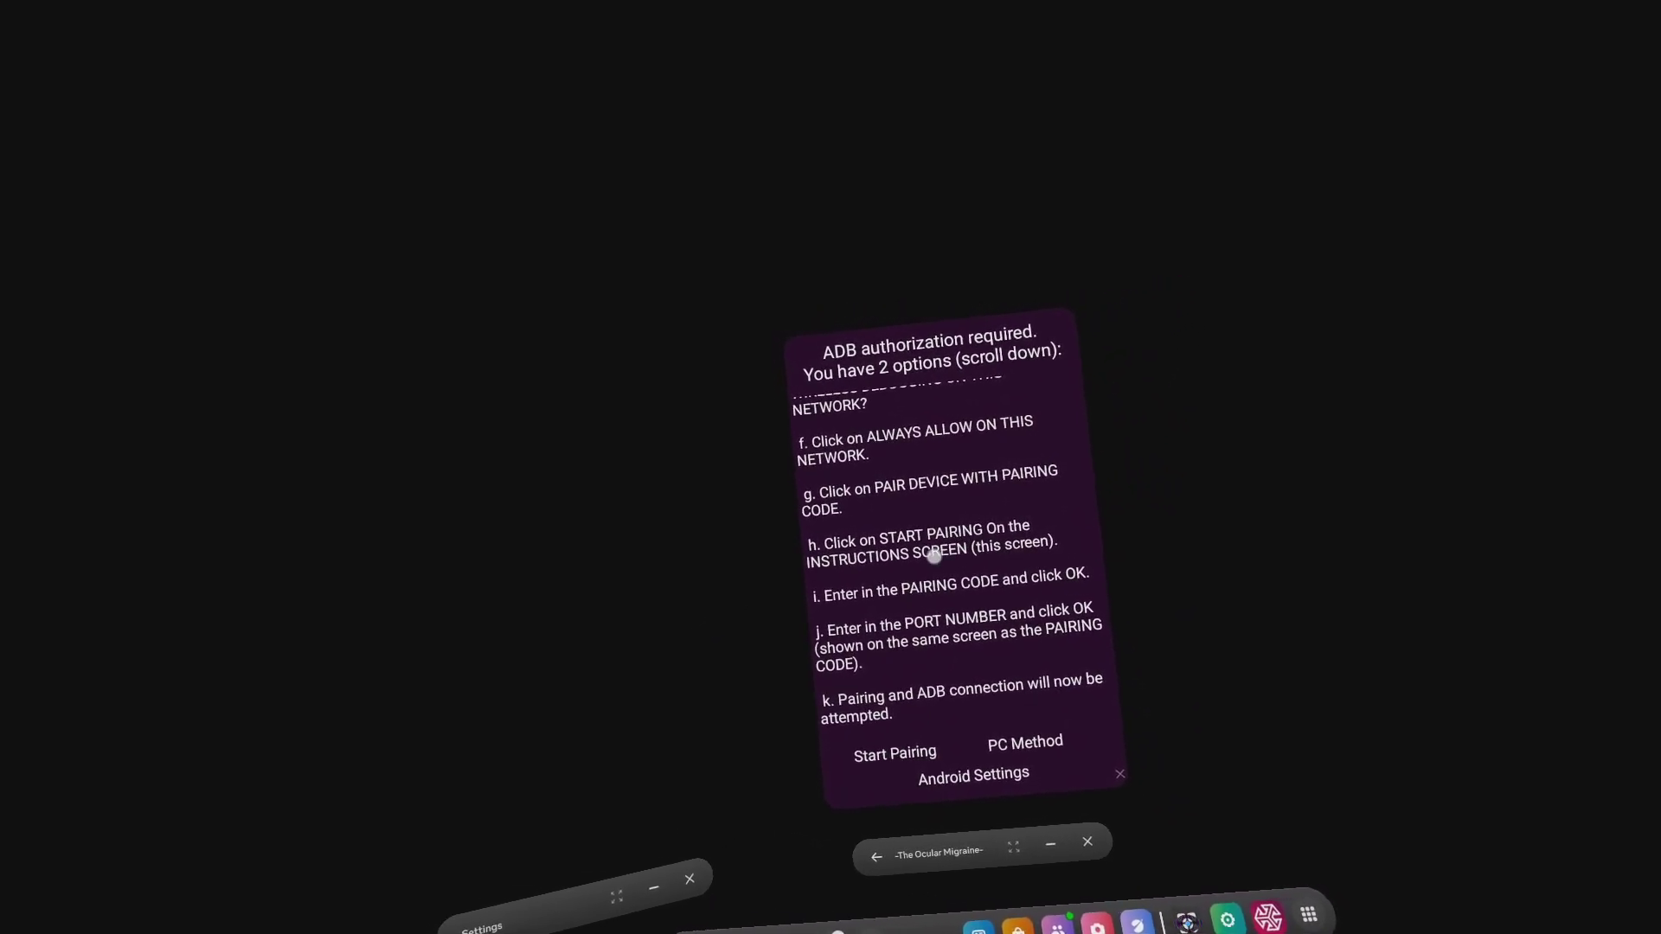
click(897, 731)
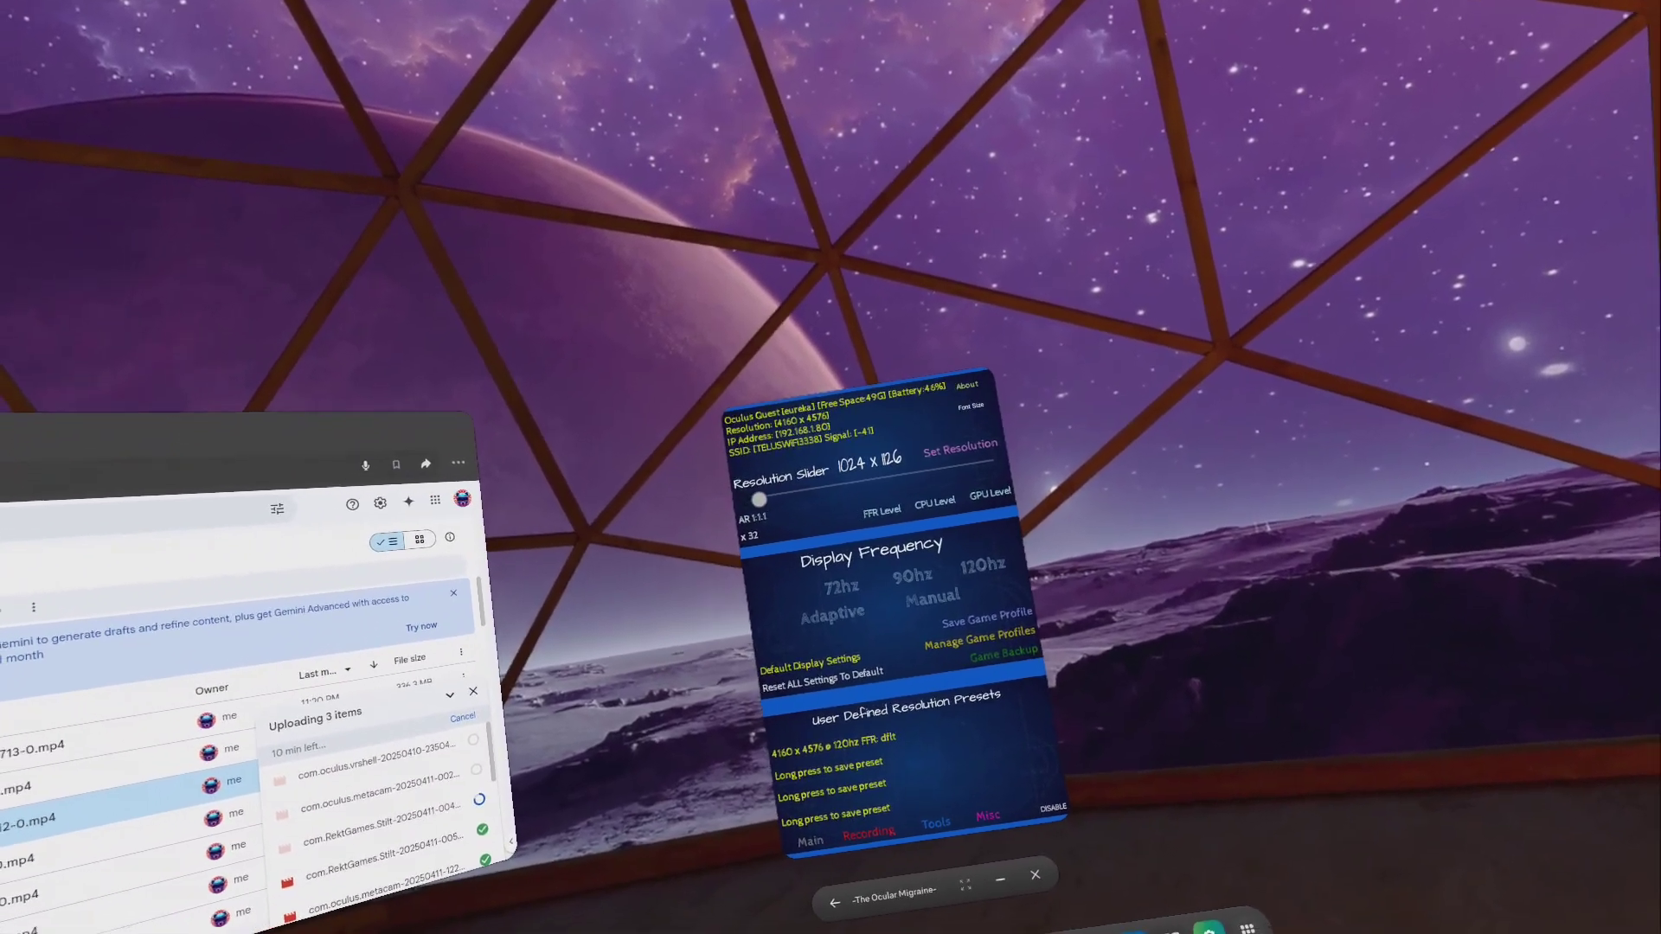
Step: Set the headset resolution to 4160 x 4576
mouse_move(779, 494)
drag(822, 470, 1001, 418)
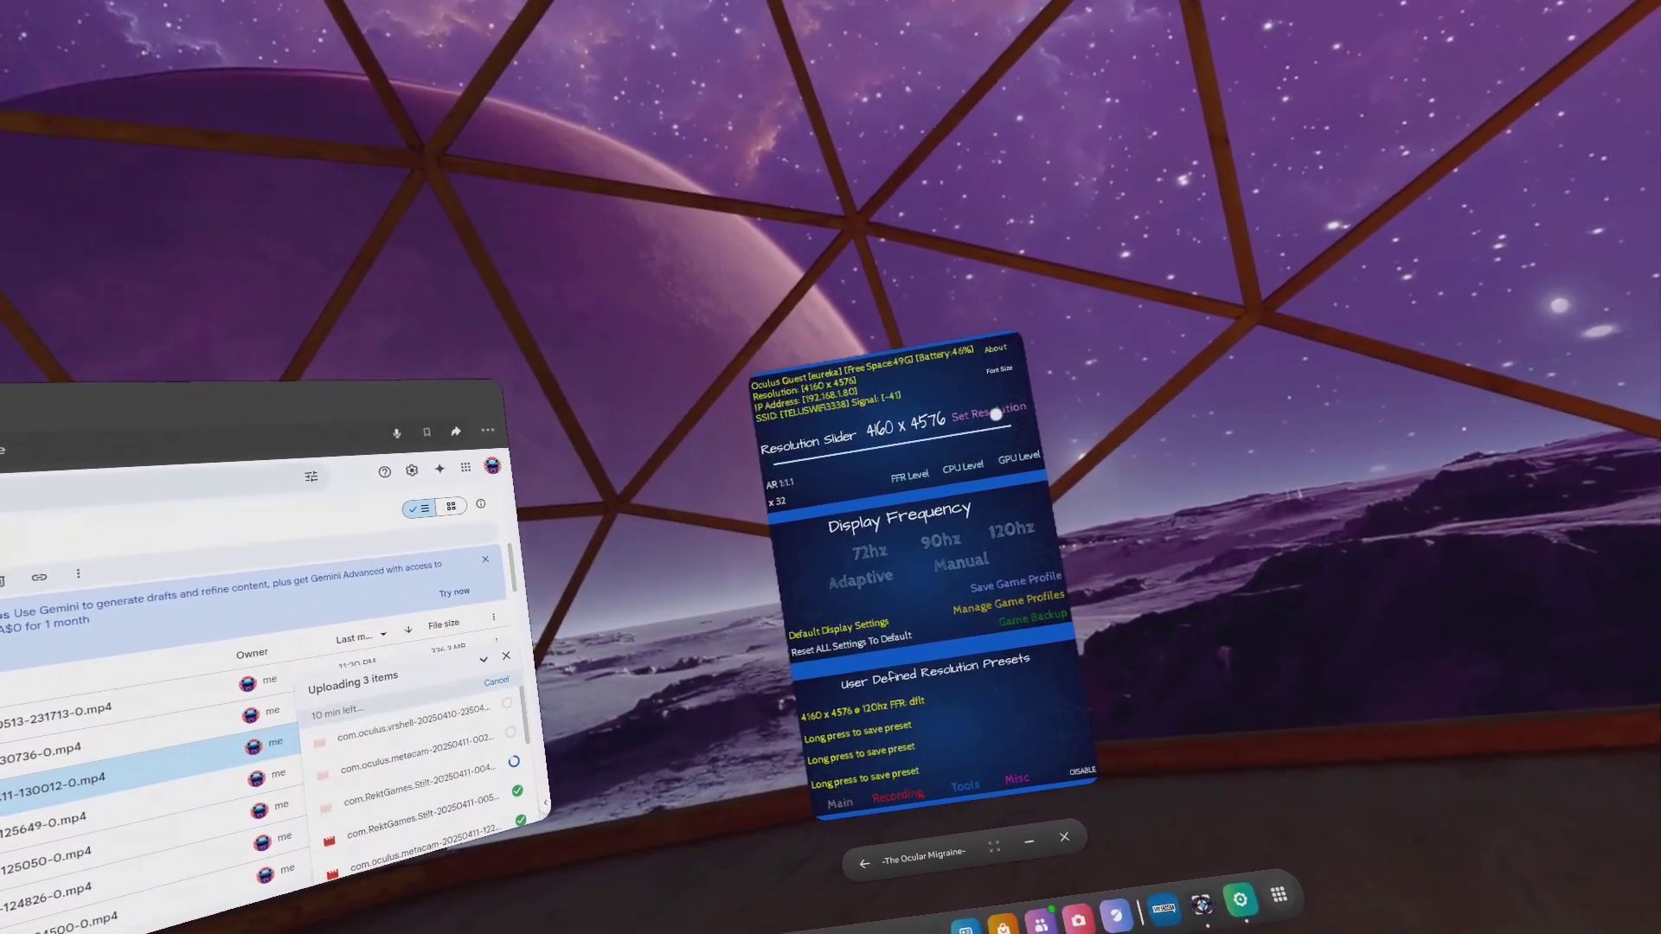
click(999, 418)
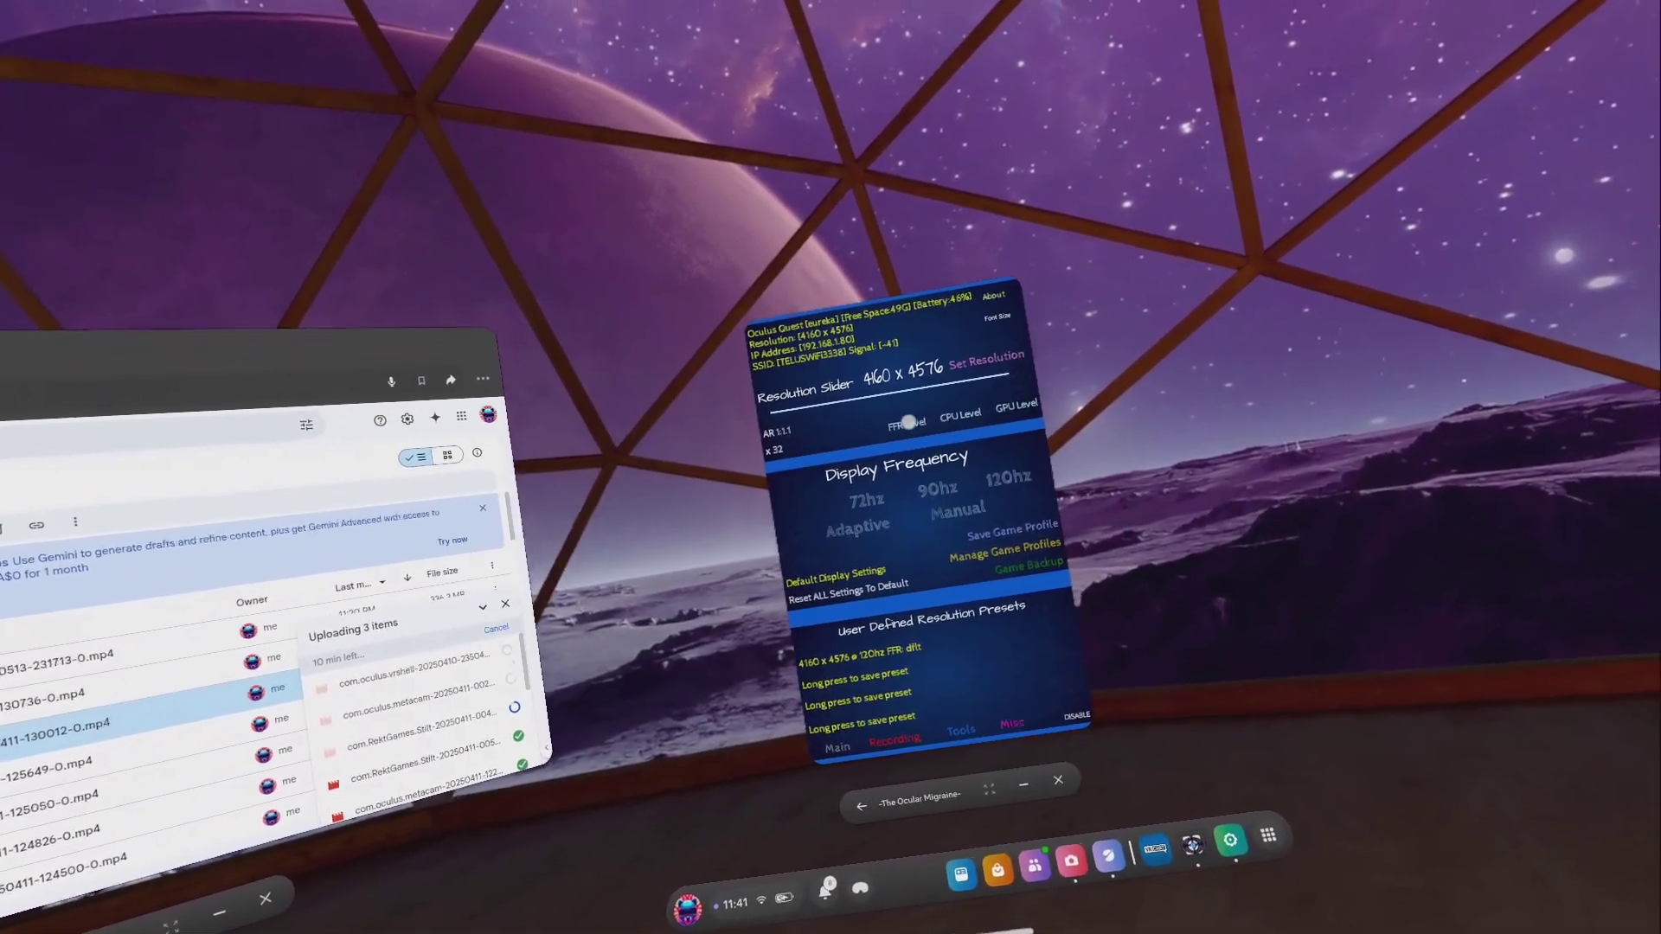
Step: Max out foveated rendering, set the fixed CPU level to 8, and adjust the fixed GPU level
click(913, 420)
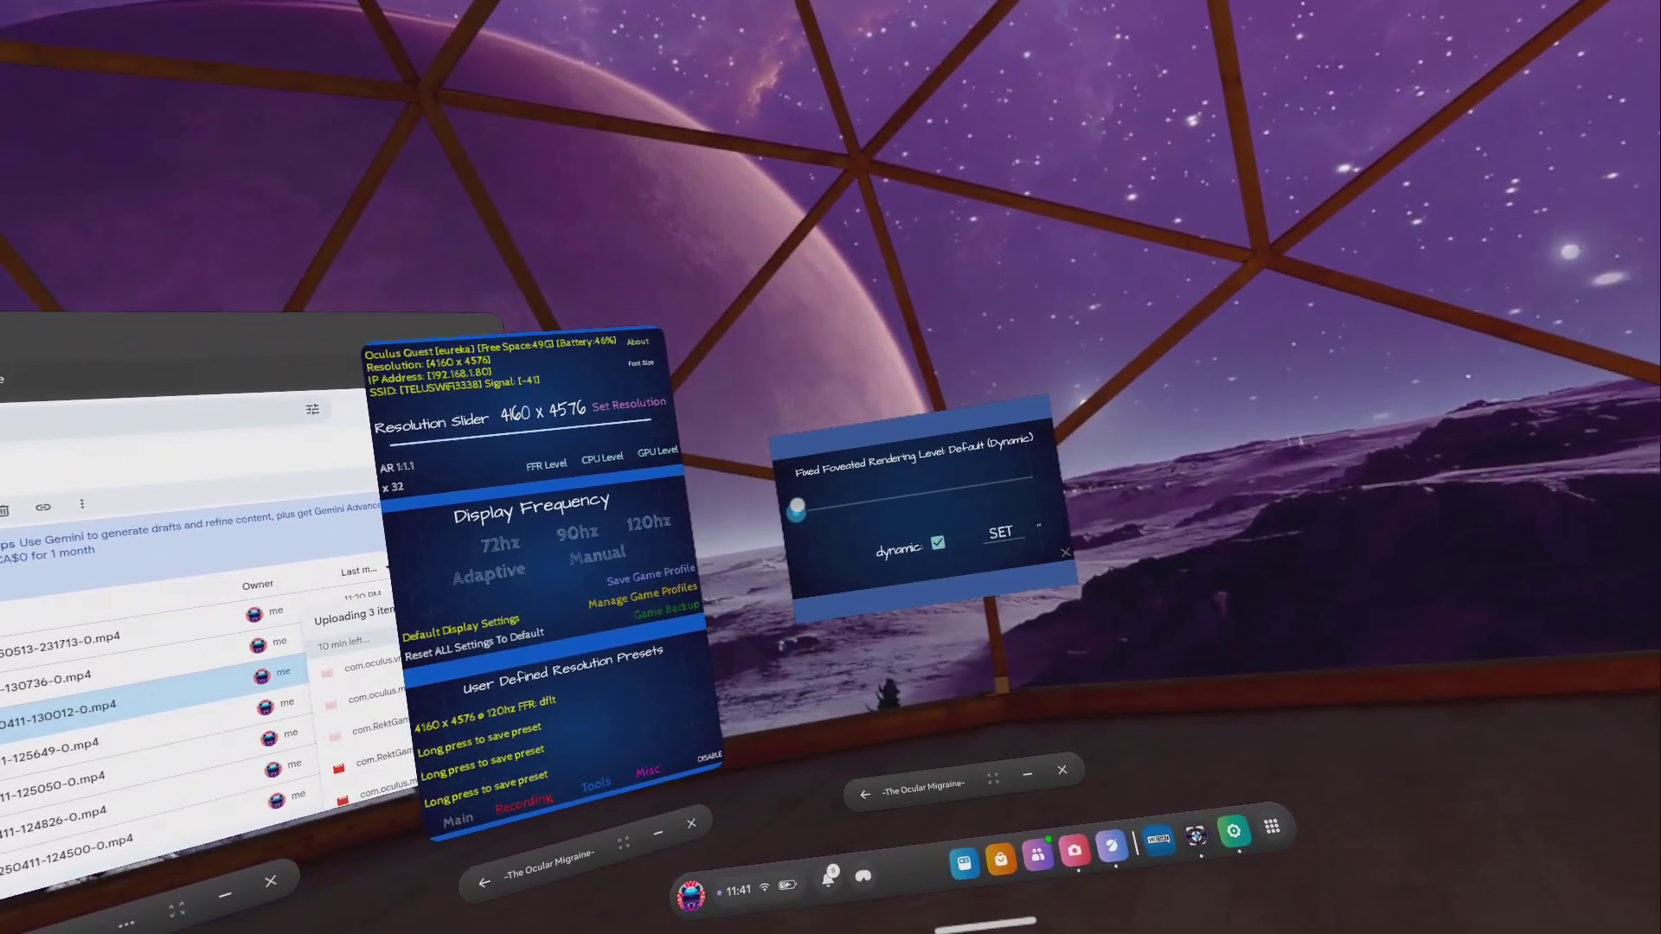
drag(796, 507, 1034, 477)
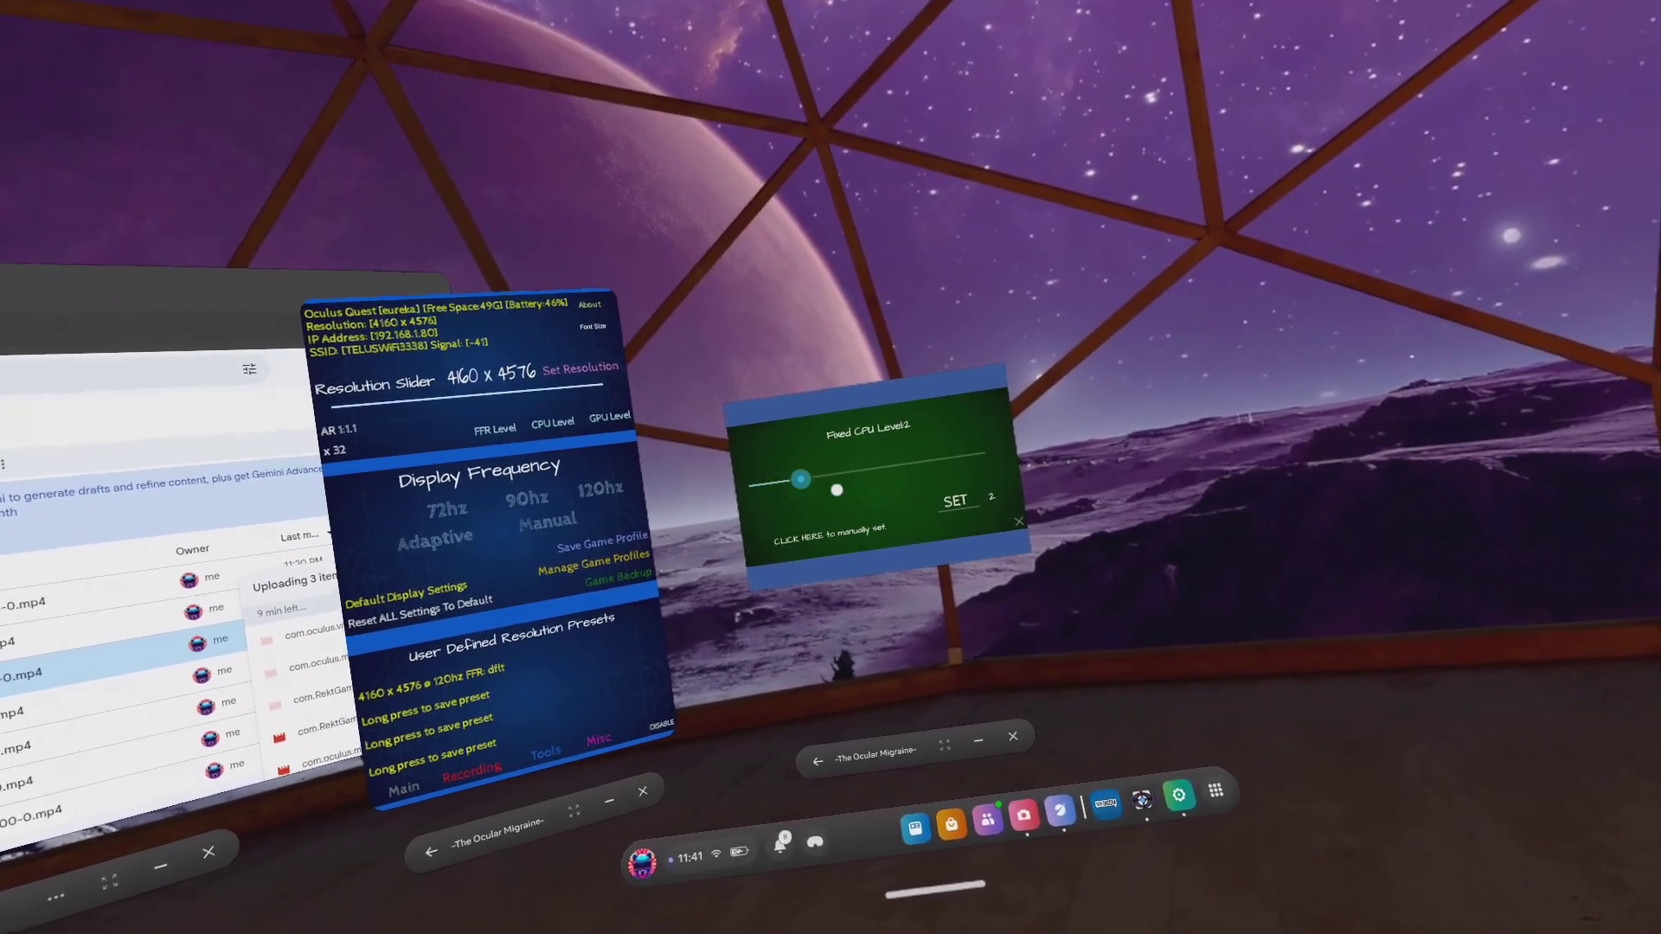
drag(851, 492, 962, 447)
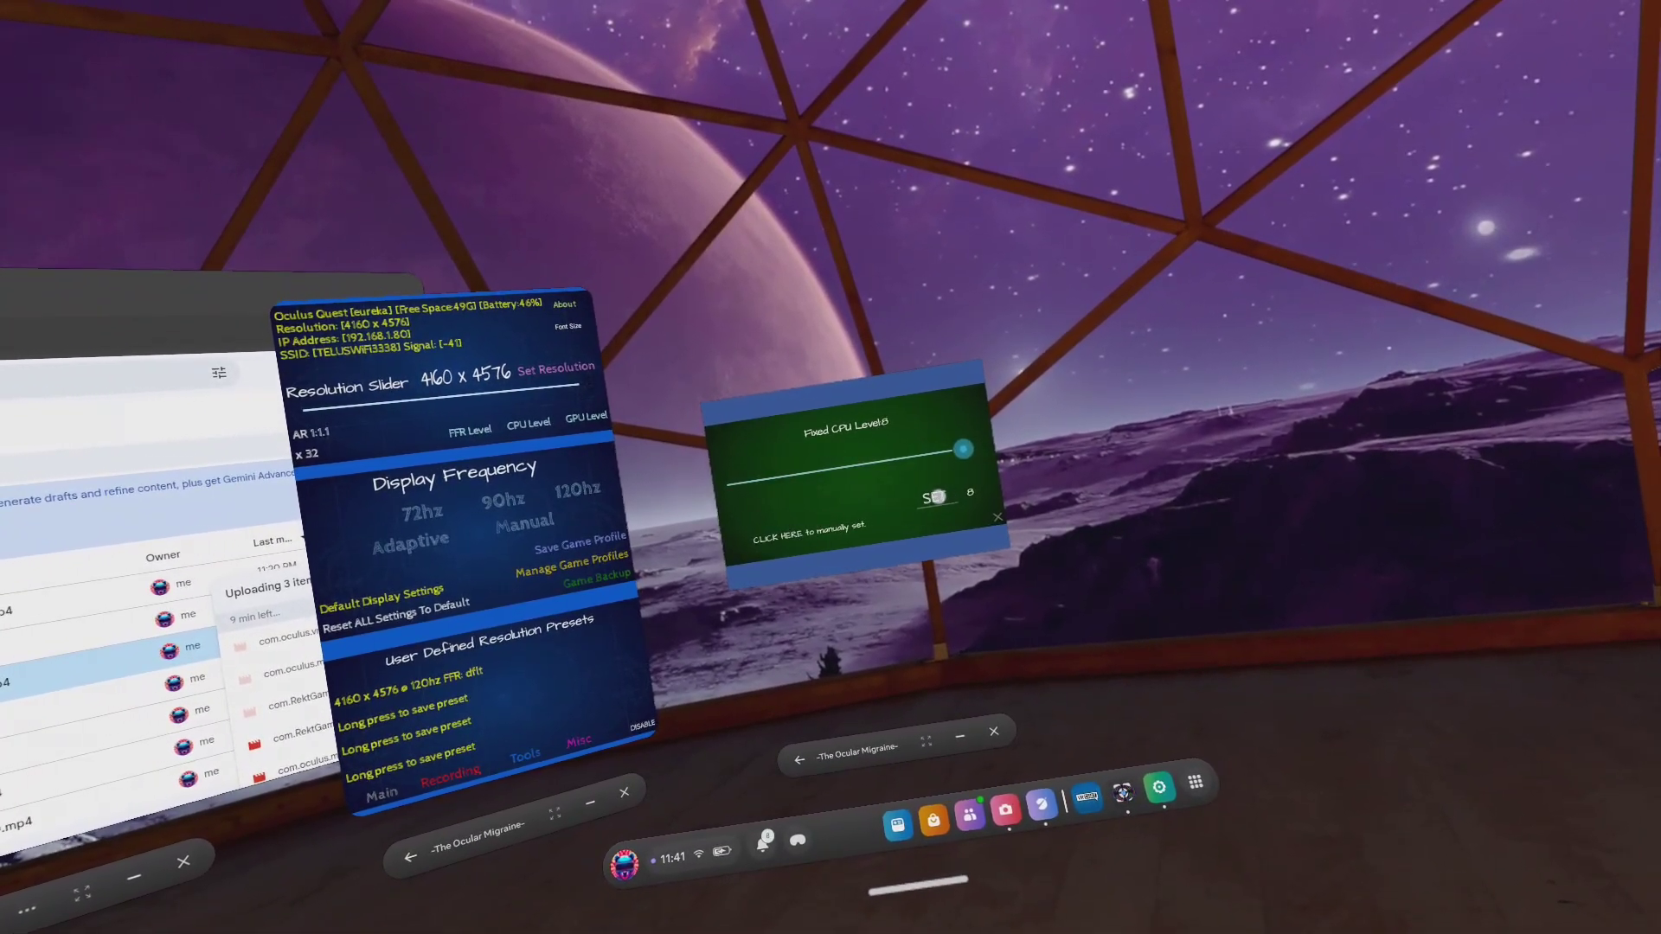
click(1000, 511)
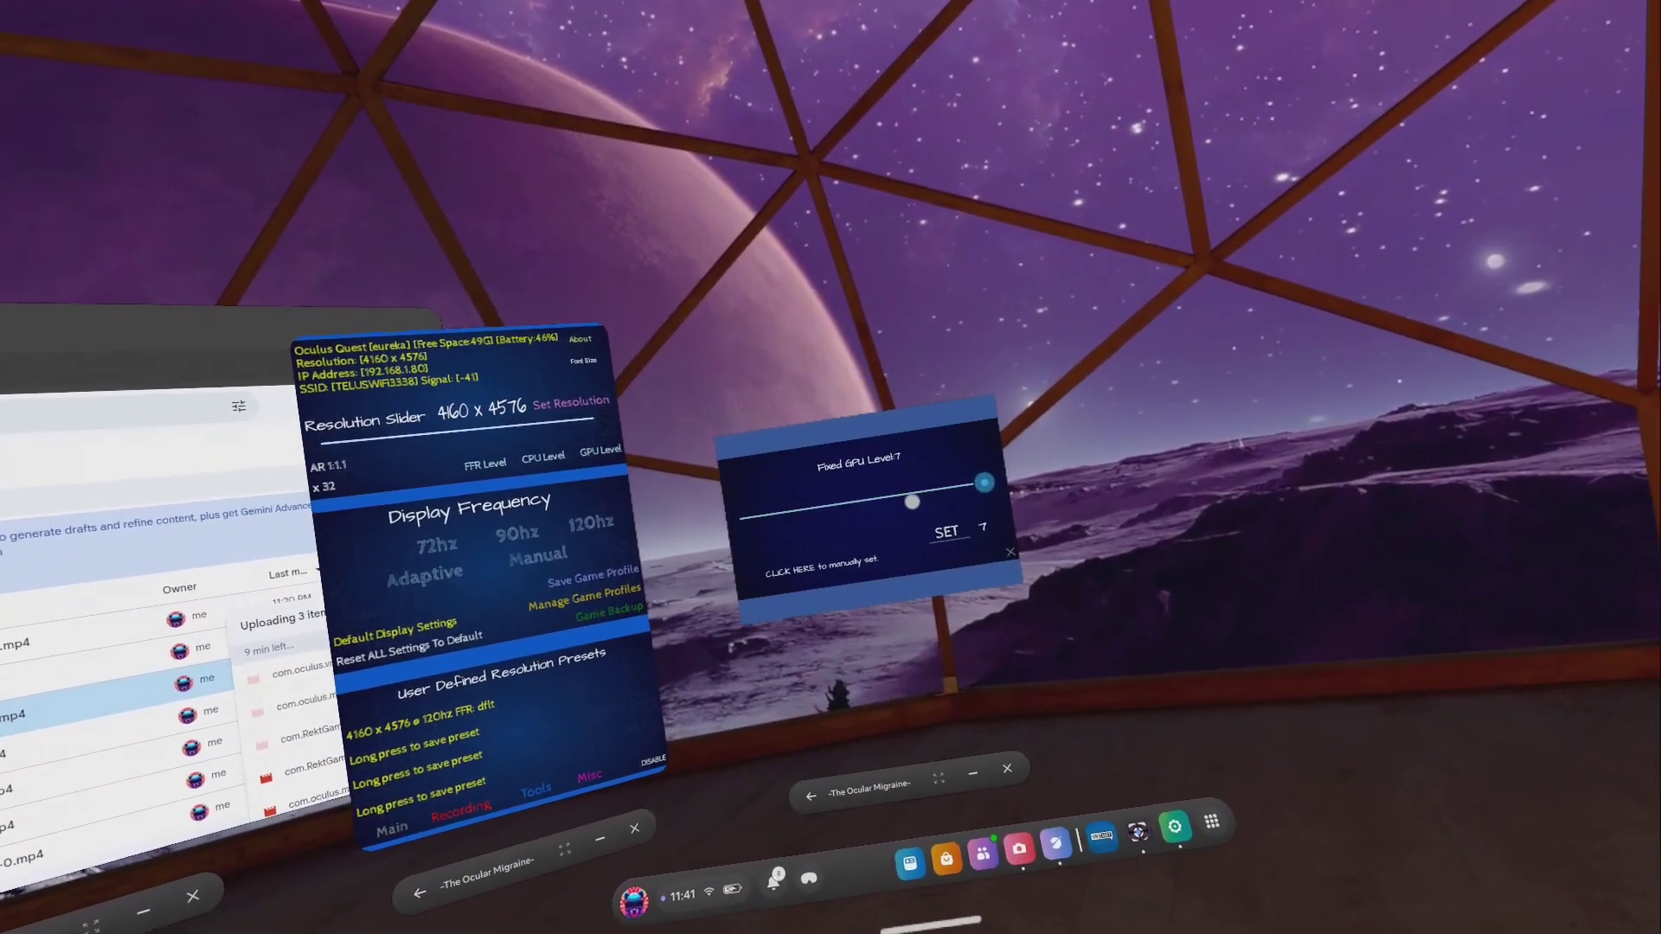
drag(875, 500, 1051, 438)
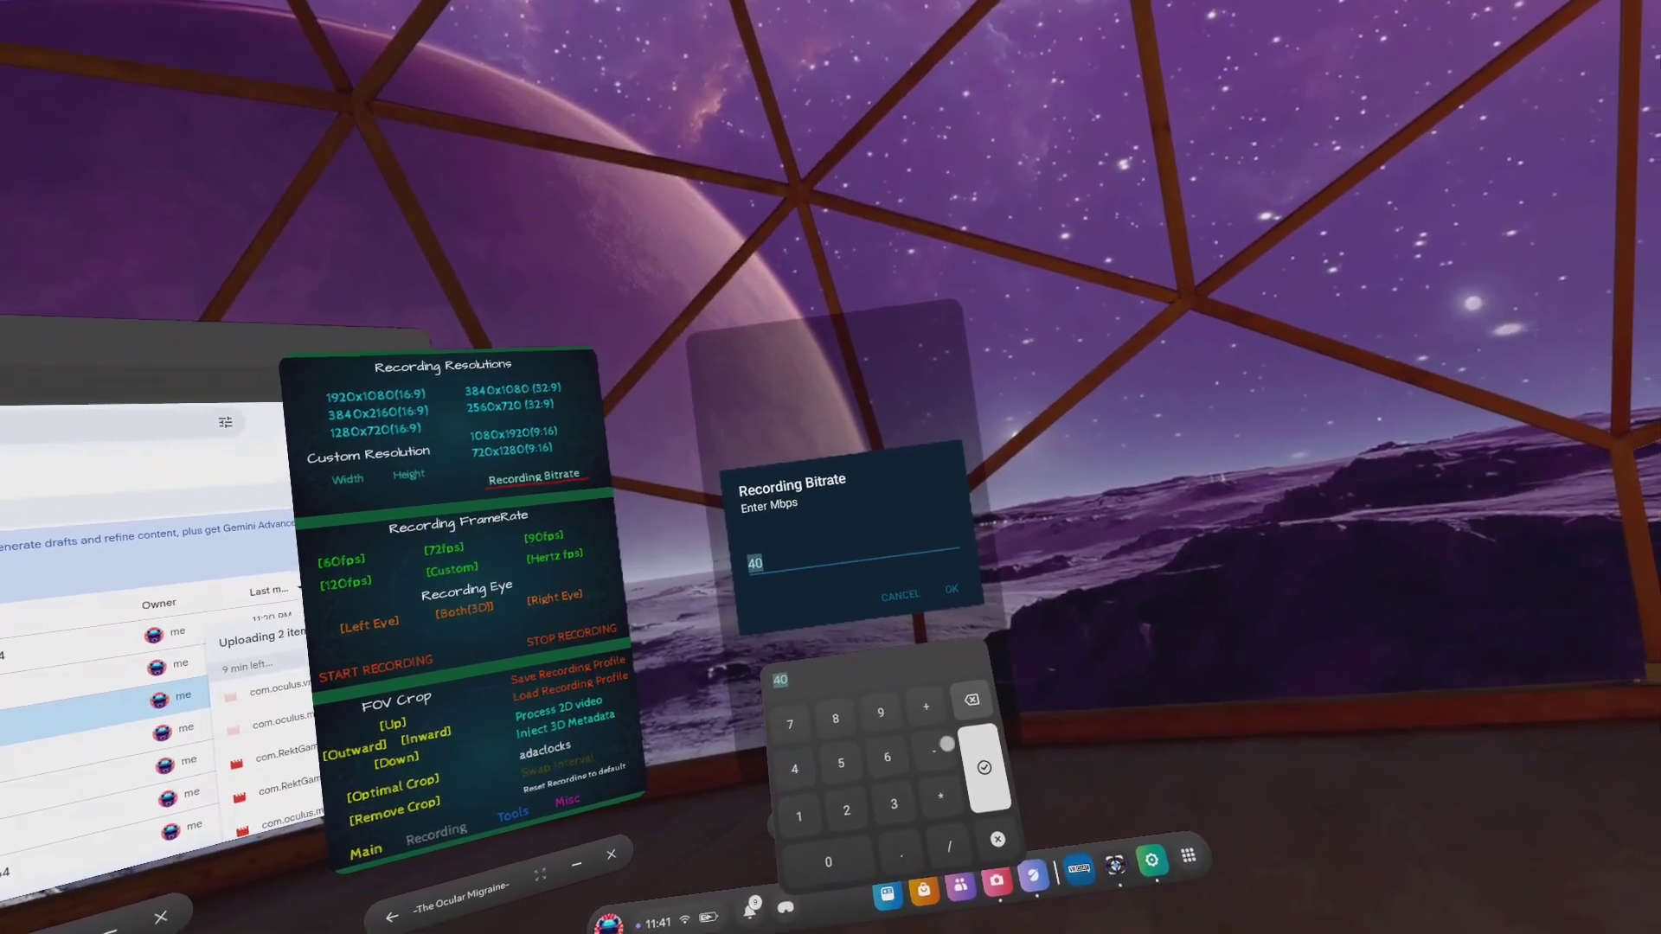
Step: Confirm 40 Mbps as the Ocular Migraine recording bitrate
click(994, 737)
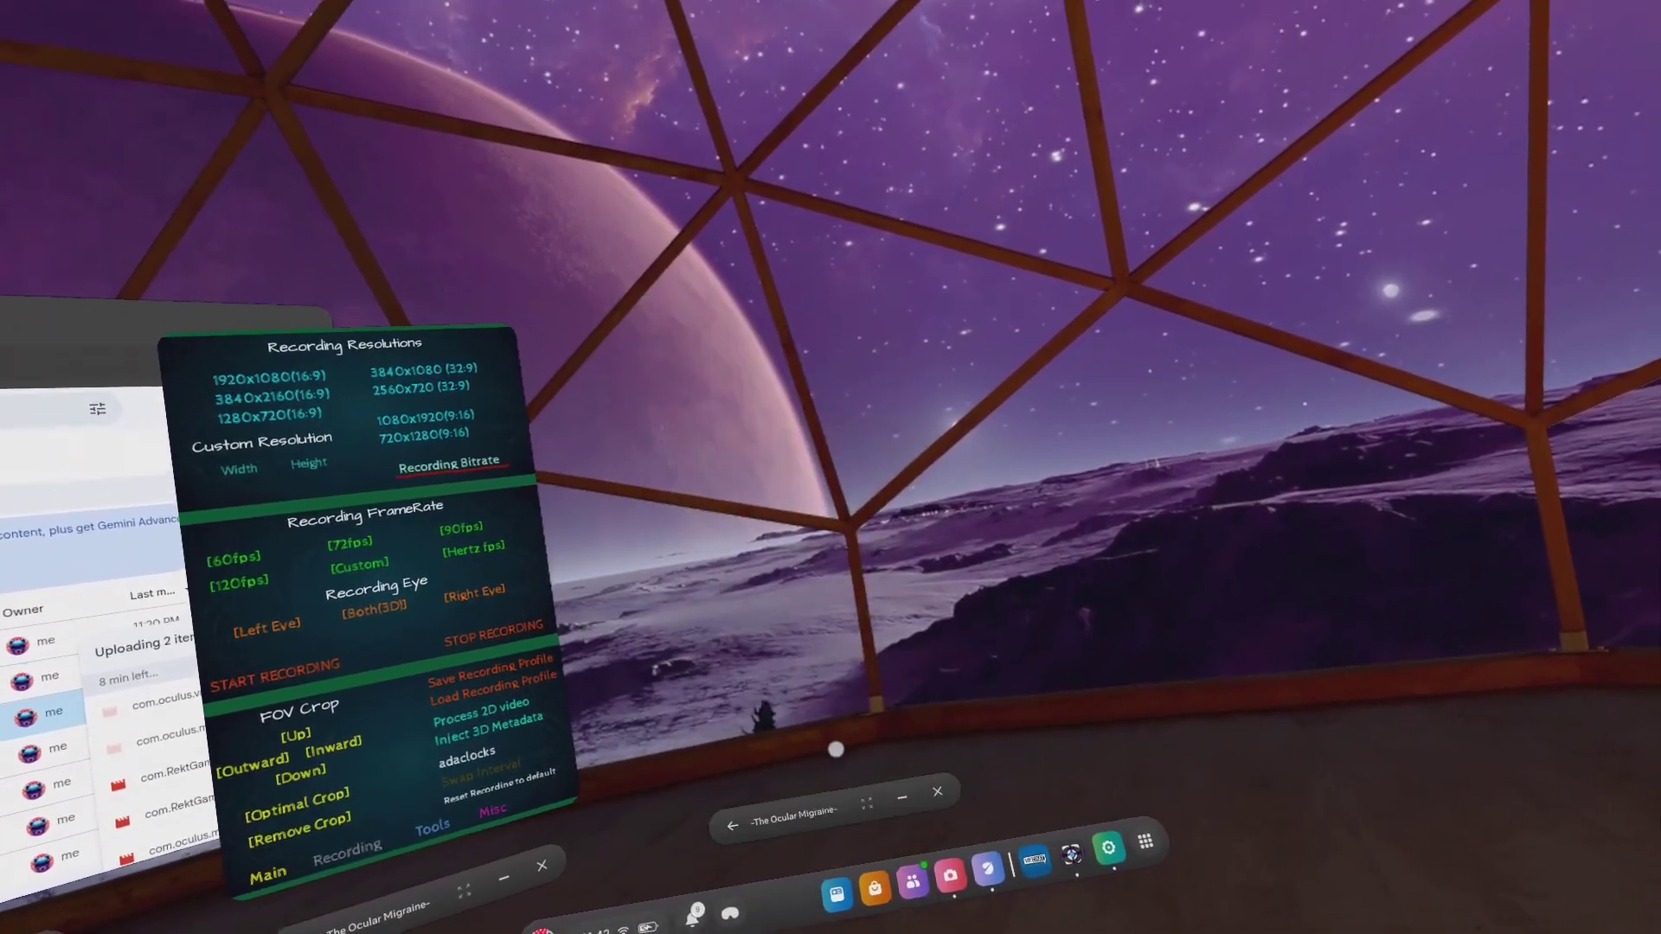
Step: Pass through the Tools page to reach the Misc page showing permissions and web server options
click(824, 699)
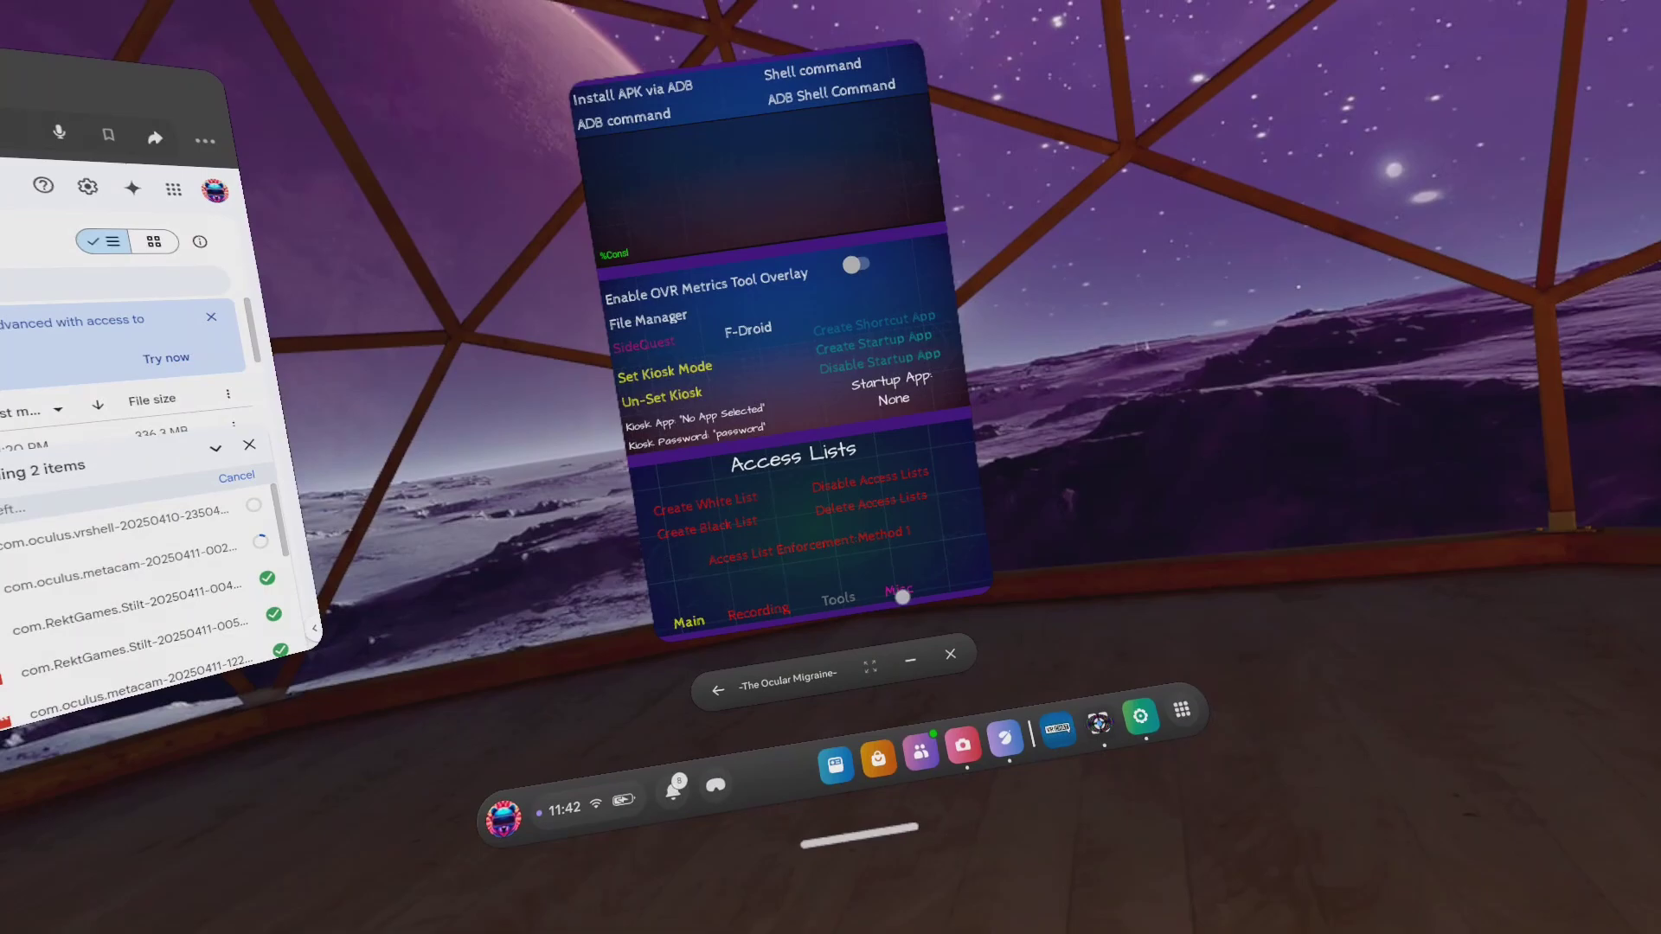
click(904, 581)
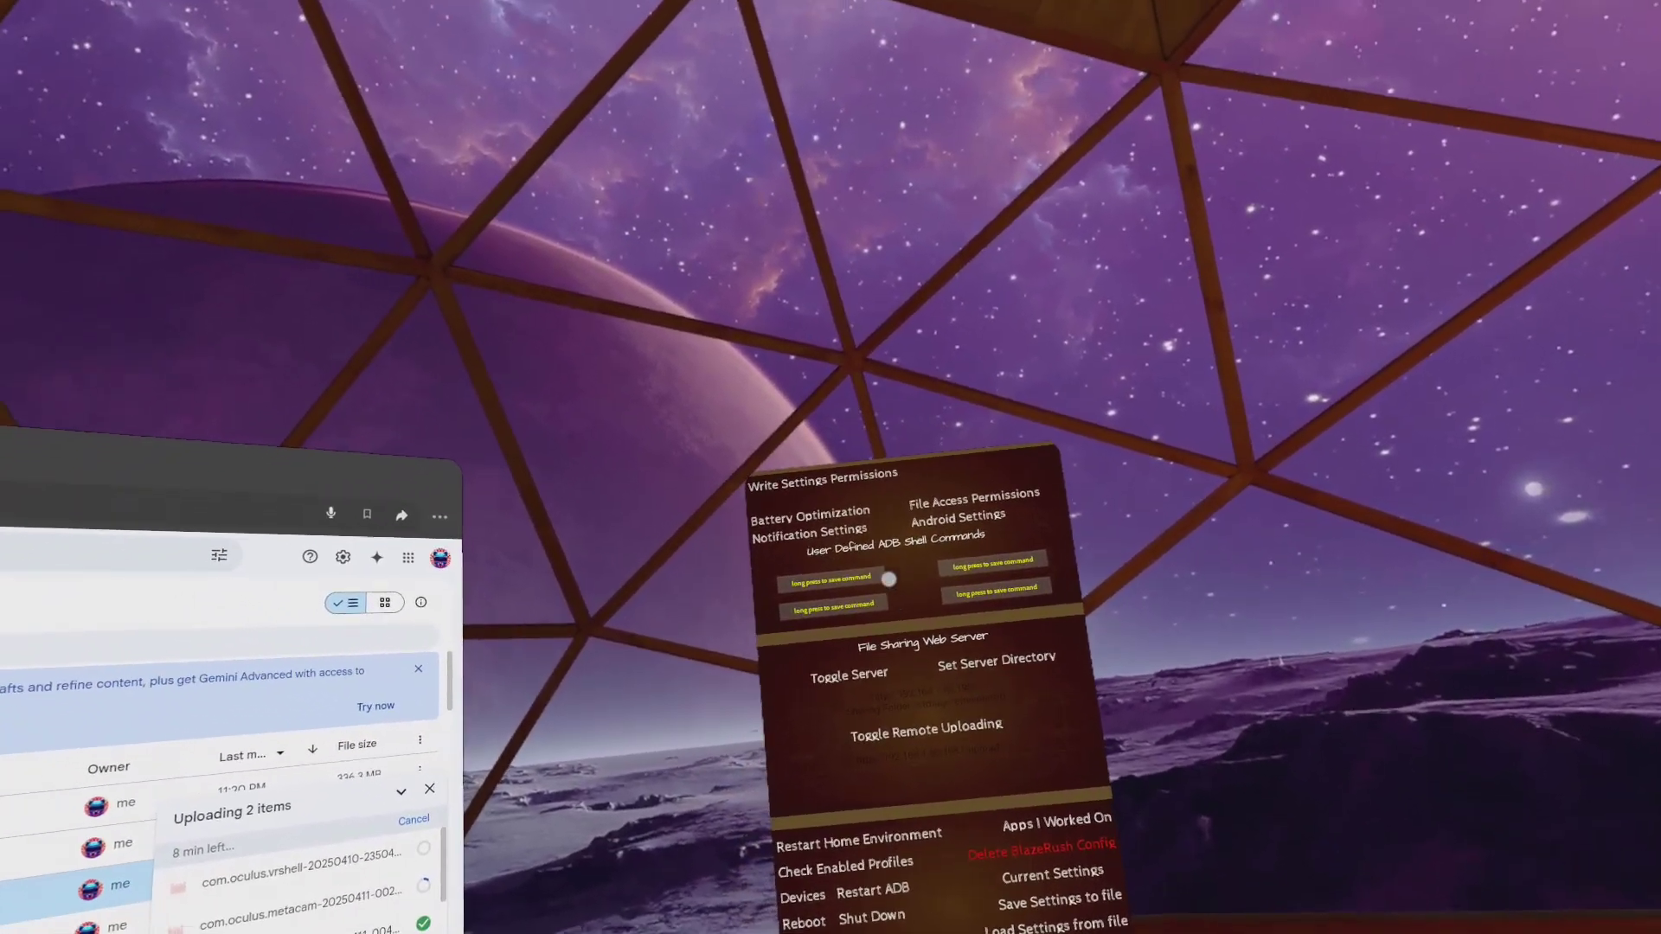